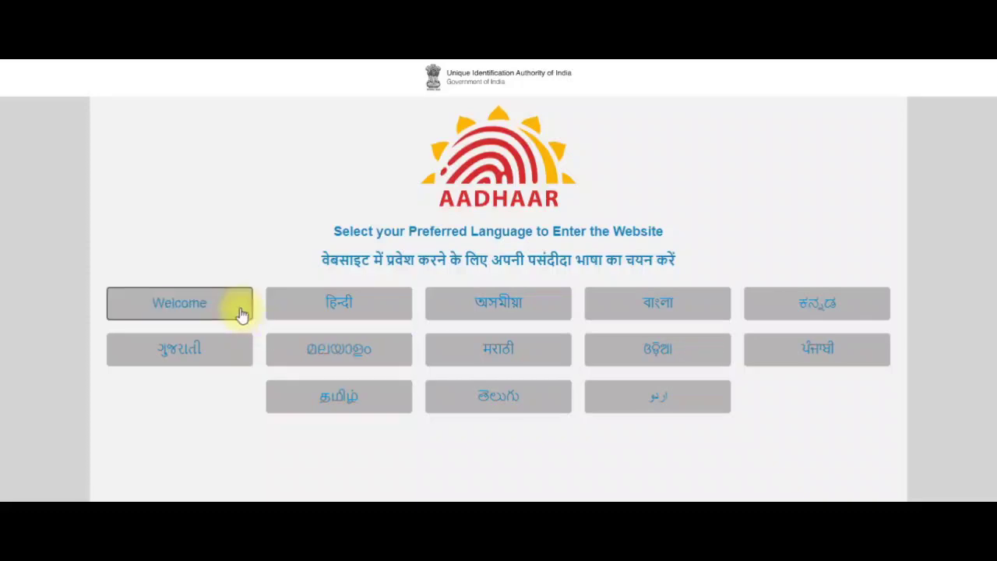
- Enter the UIDAI website in English and scroll through the home page
left_click(240, 309)
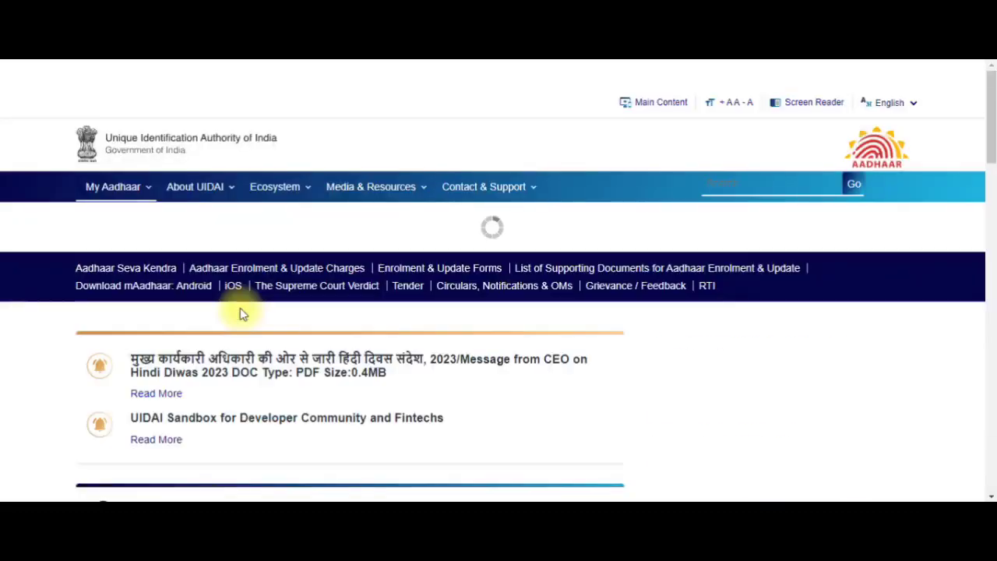
scroll(273, 301, "down", 1)
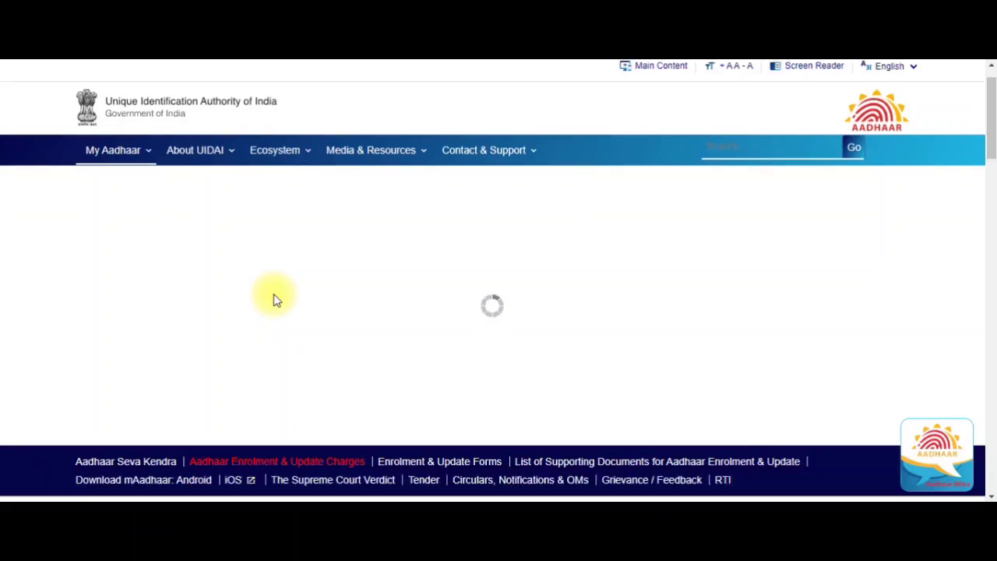
scroll(325, 236, "down", 2)
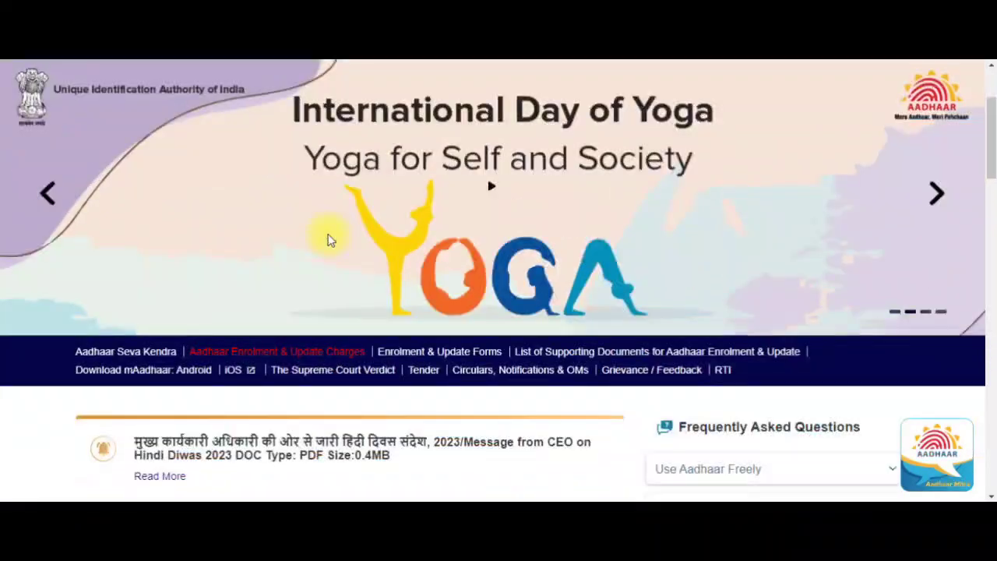
scroll(328, 234, "down", 4)
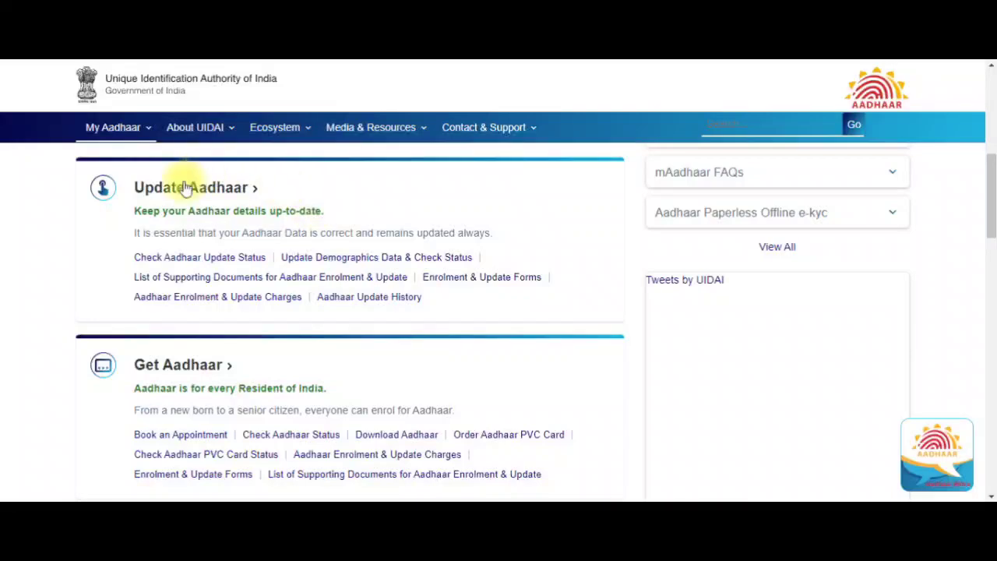
- Open Update Aadhaar and read the service options, including the note about lacking address proof
left_click(242, 191)
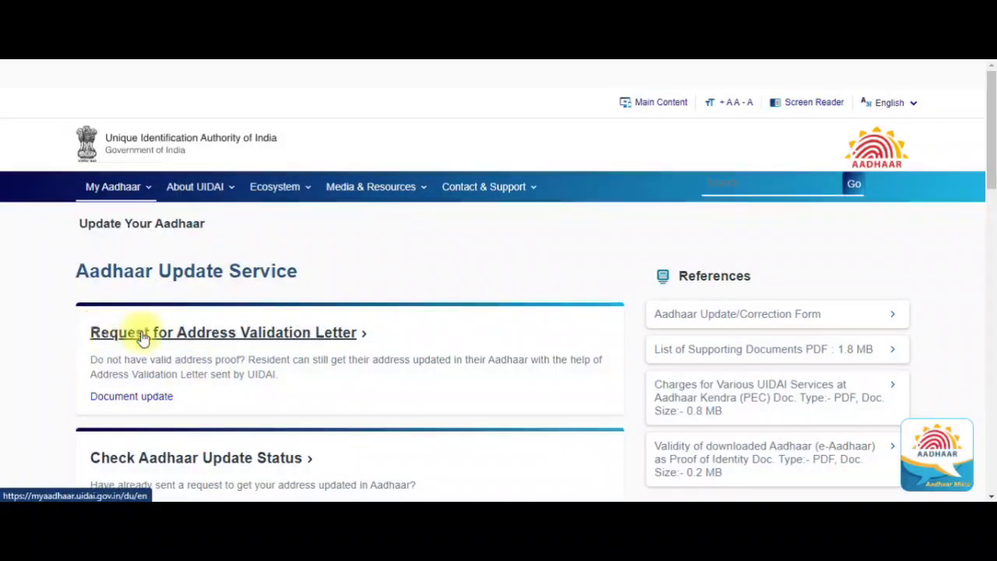
scroll(269, 354, "down", 1)
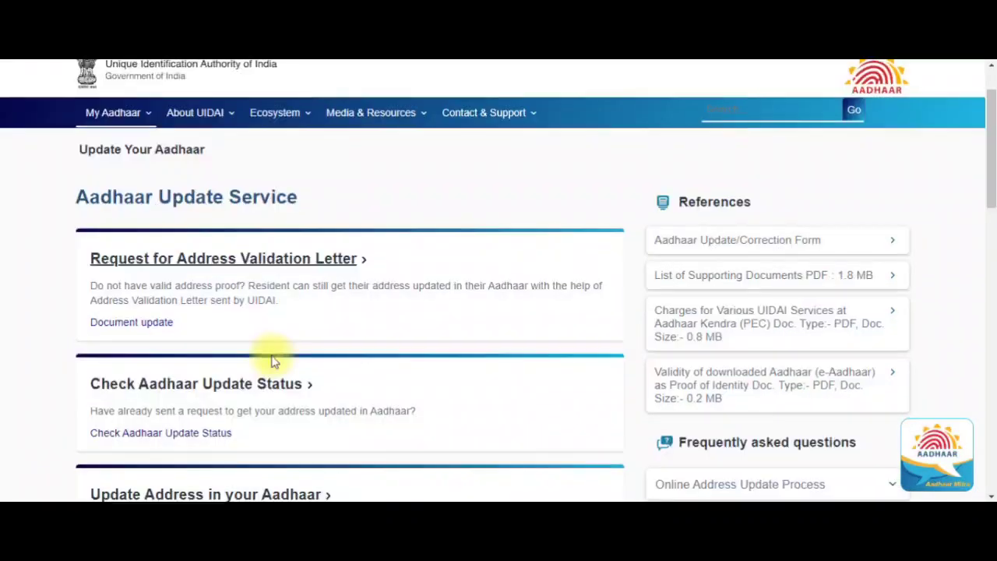
scroll(234, 343, "down", 2)
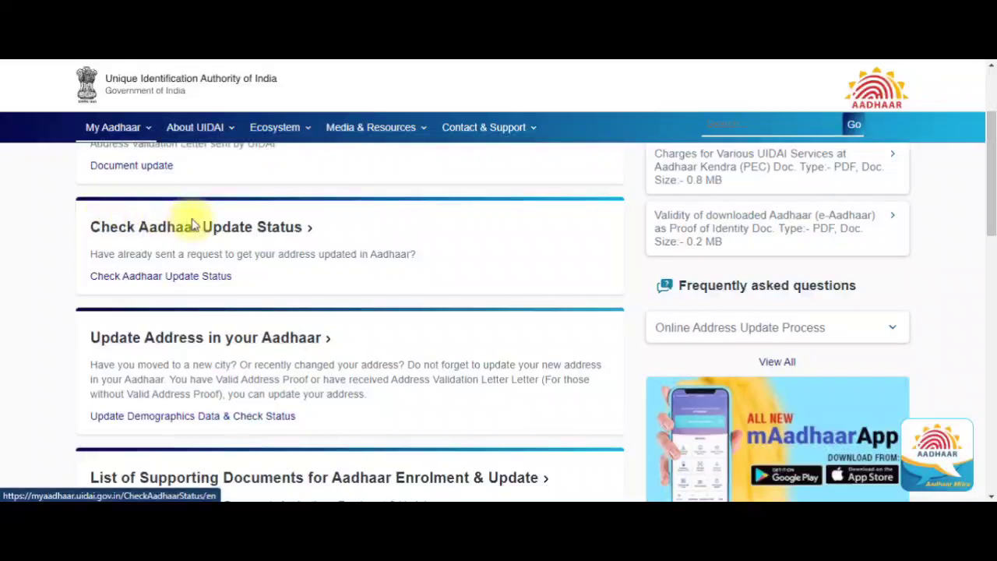
scroll(262, 352, "down", 1)
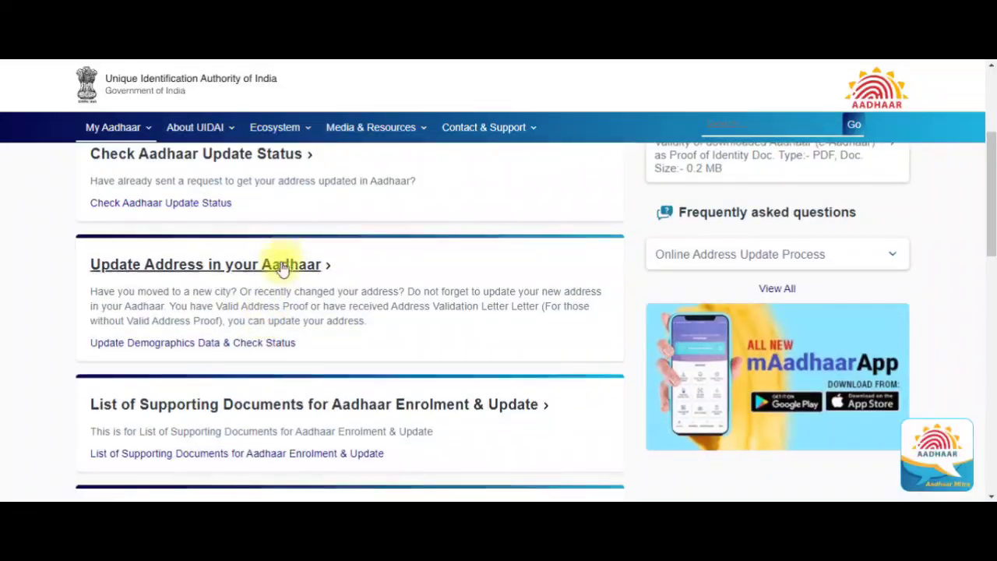
scroll(284, 269, "down", 1)
scroll(284, 273, "down", 1)
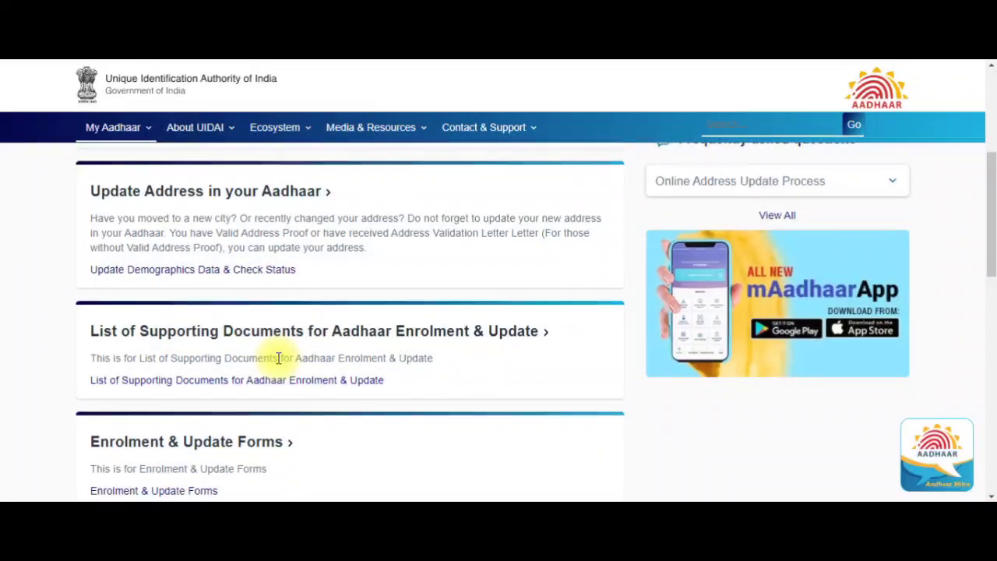
scroll(280, 357, "up", 5)
scroll(286, 355, "down", 3)
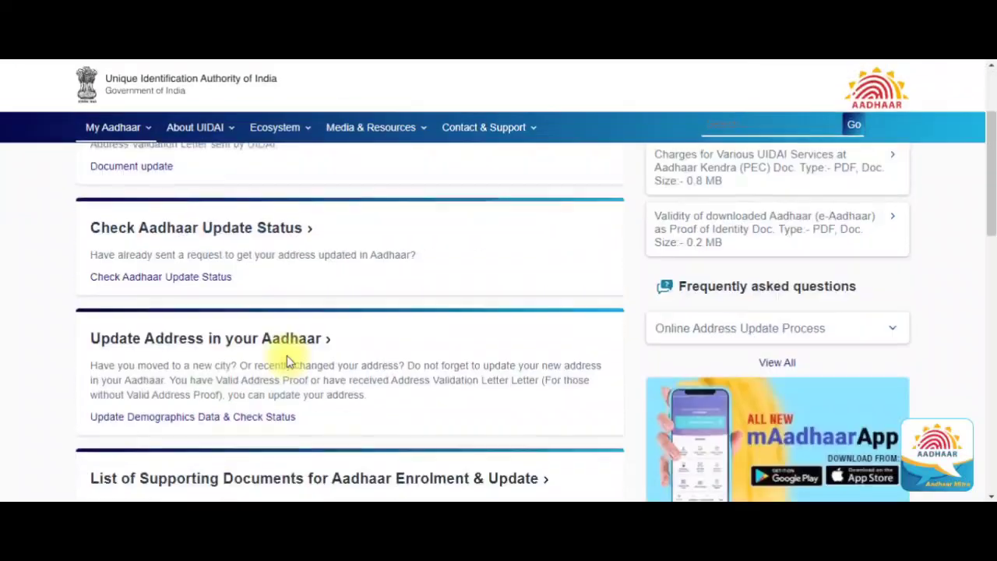
scroll(287, 355, "up", 3)
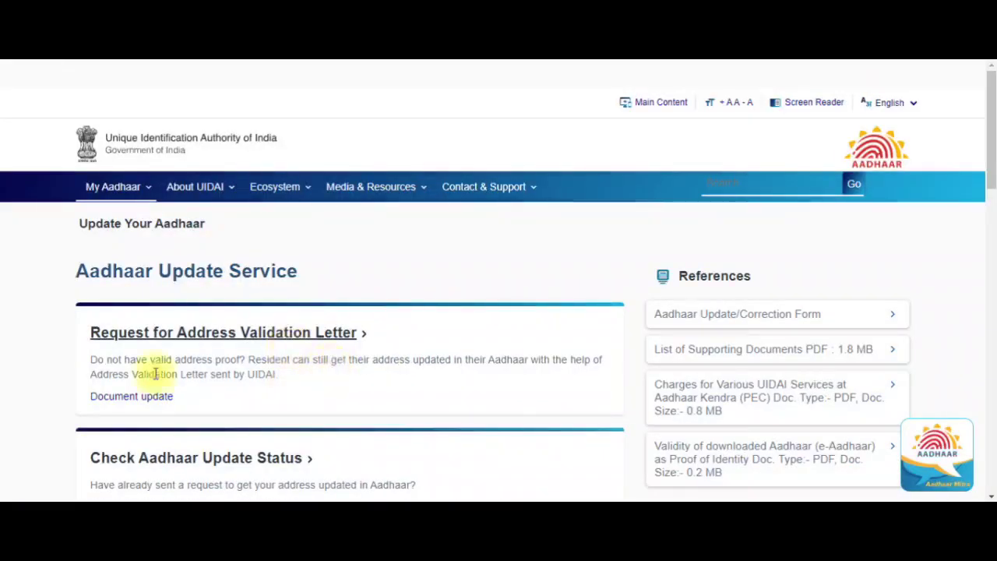
left_click_drag(91, 359, 247, 359)
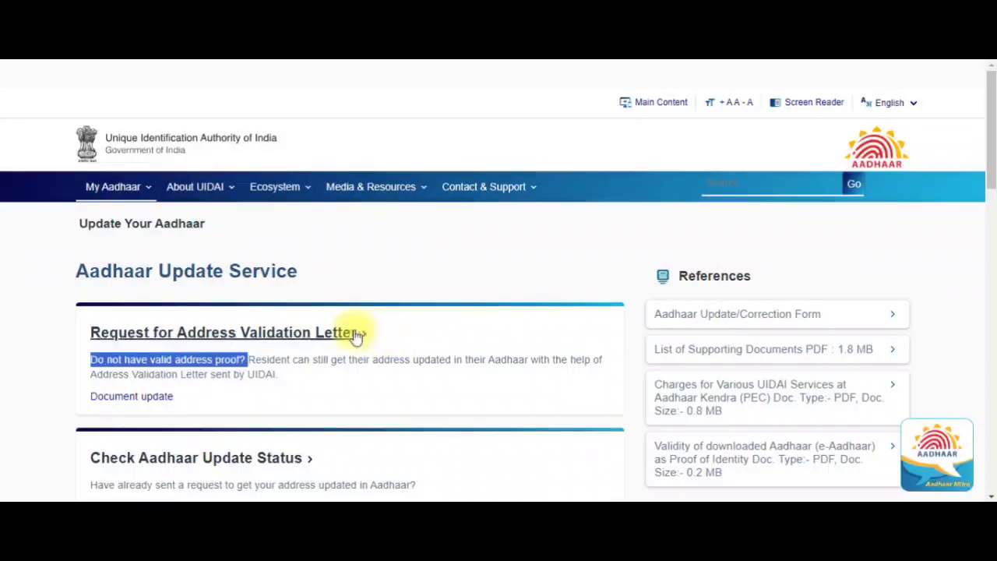
- Go from Request for Address Validation Letter to the free document-upload page, then on to login
left_click(140, 340)
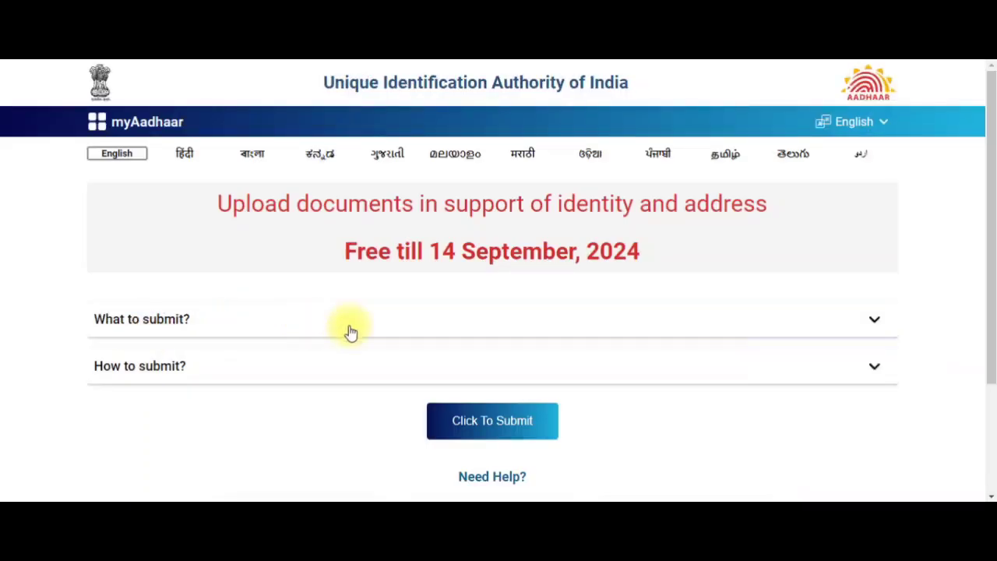
scroll(350, 331, "down", 1)
scroll(350, 331, "up", 1)
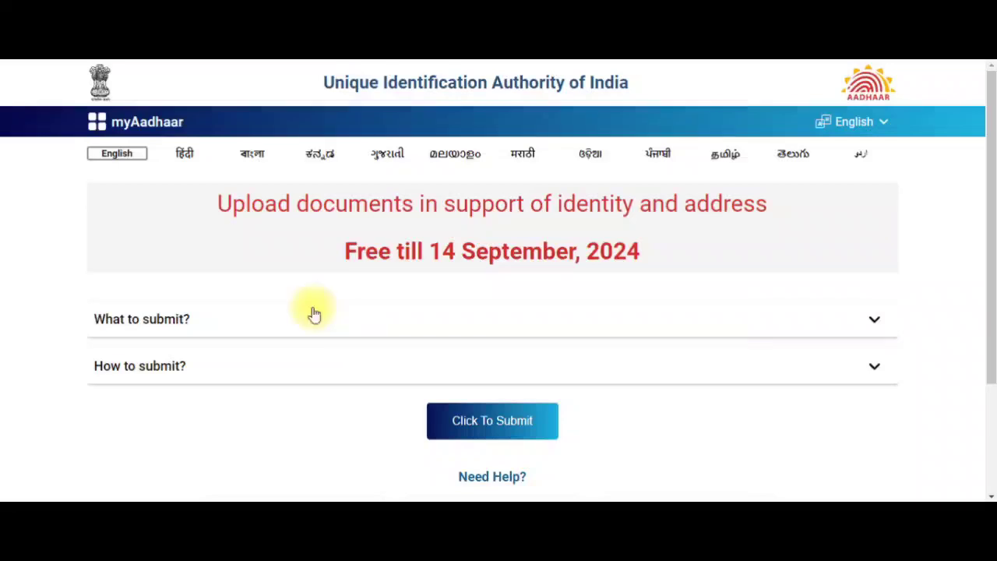
left_click_drag(218, 204, 798, 204)
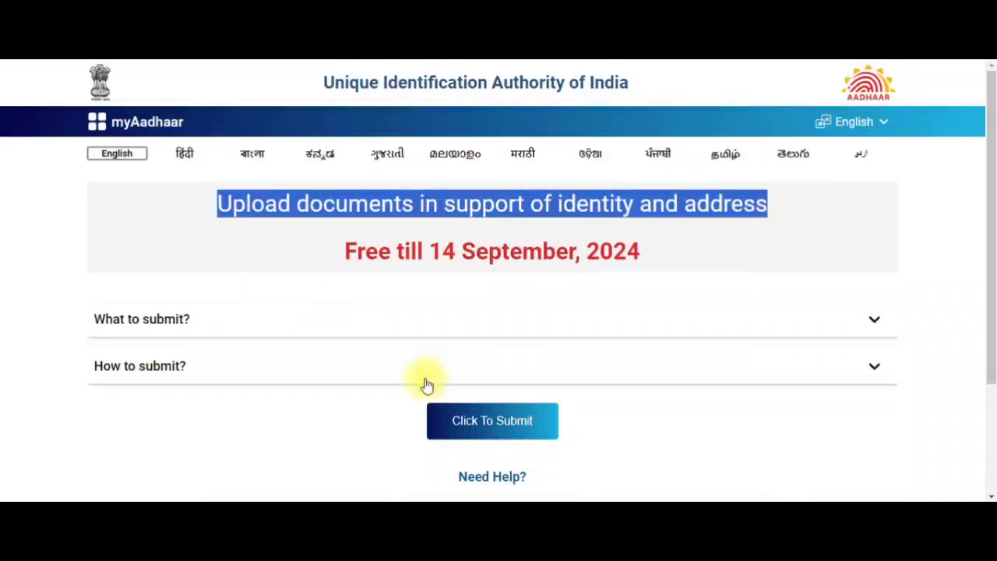
scroll(425, 383, "down", 2)
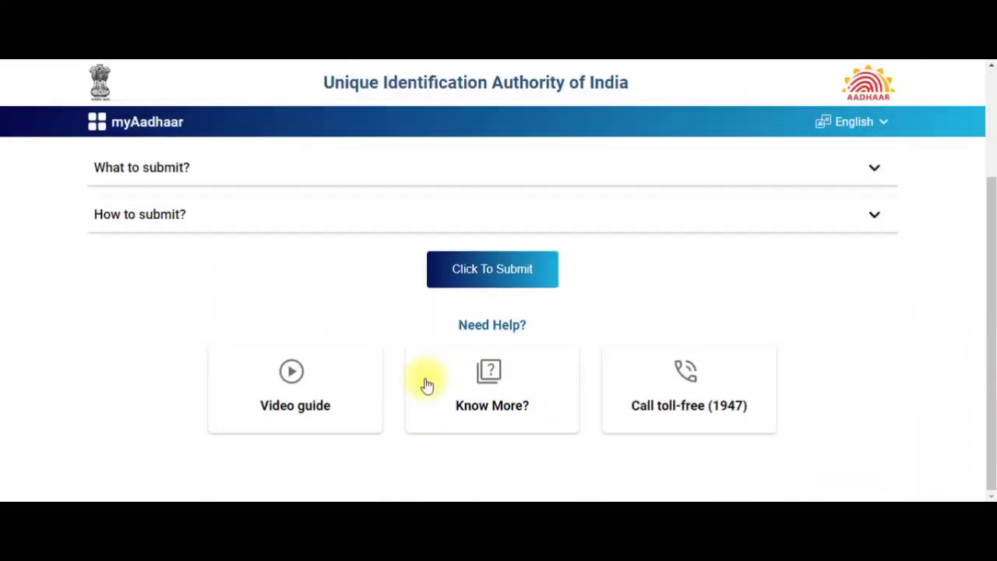
left_click(508, 285)
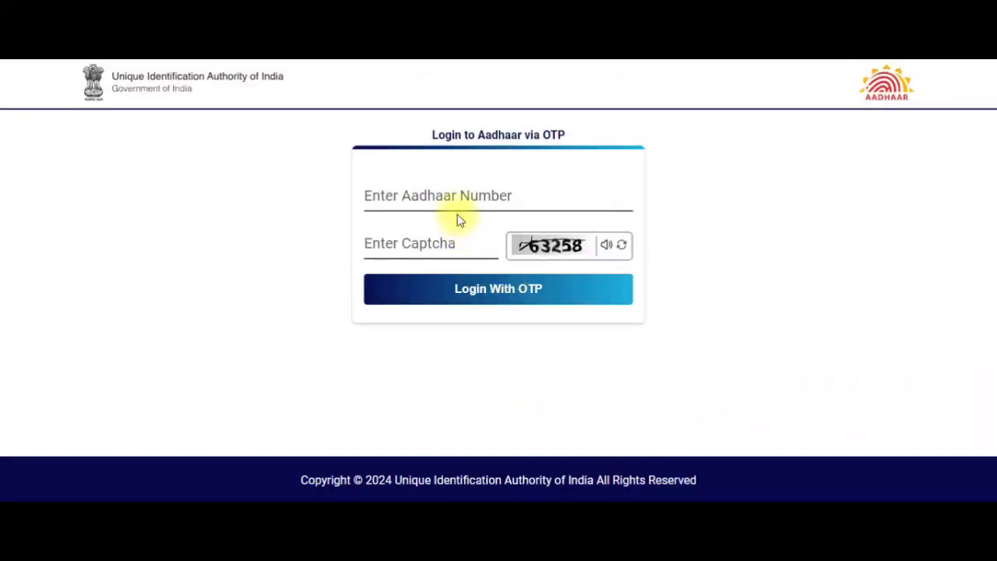
- Enter the Aadhaar number and the captcha text, then request a login OTP
left_click(457, 201)
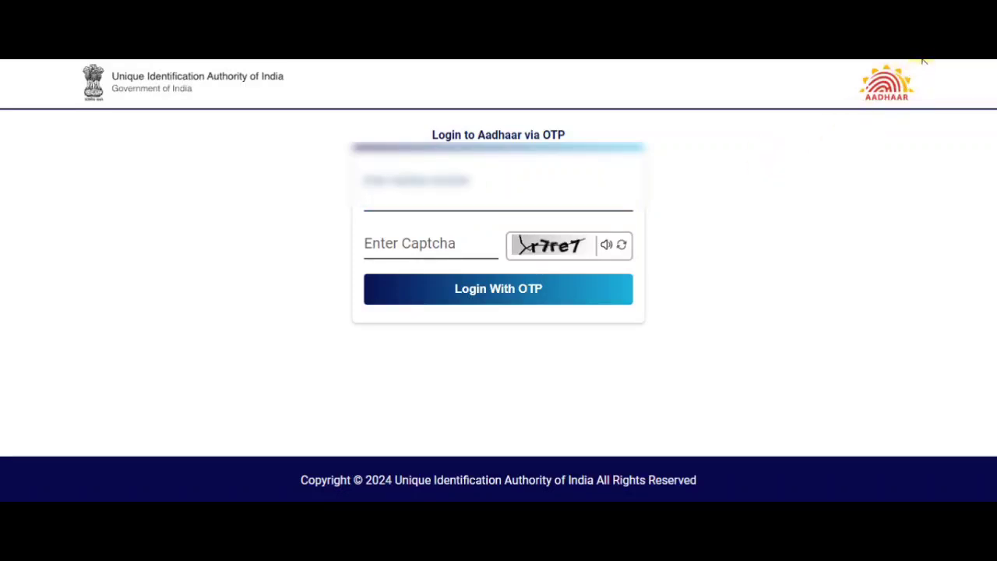
left_click(507, 191)
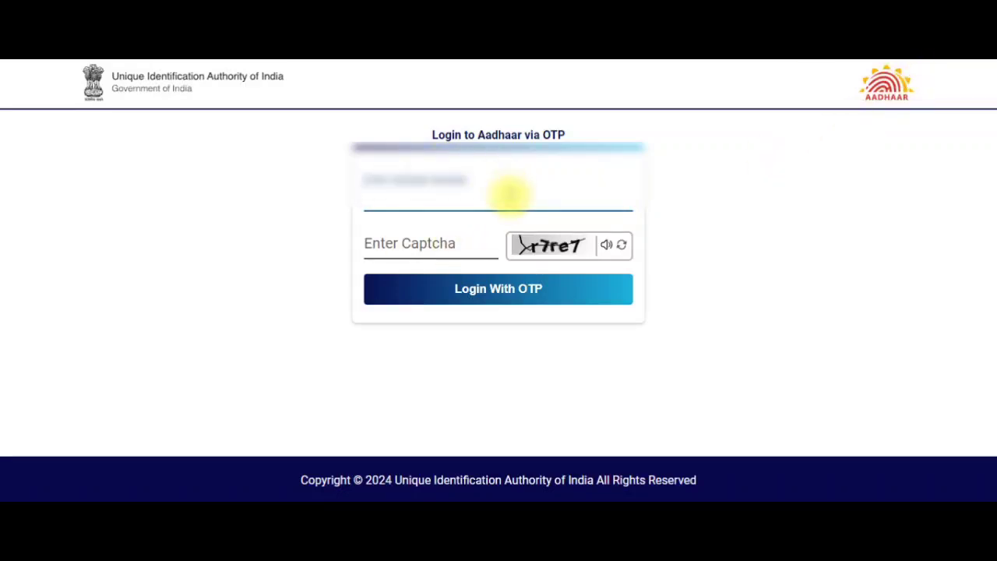
type("XXXXXXXX")
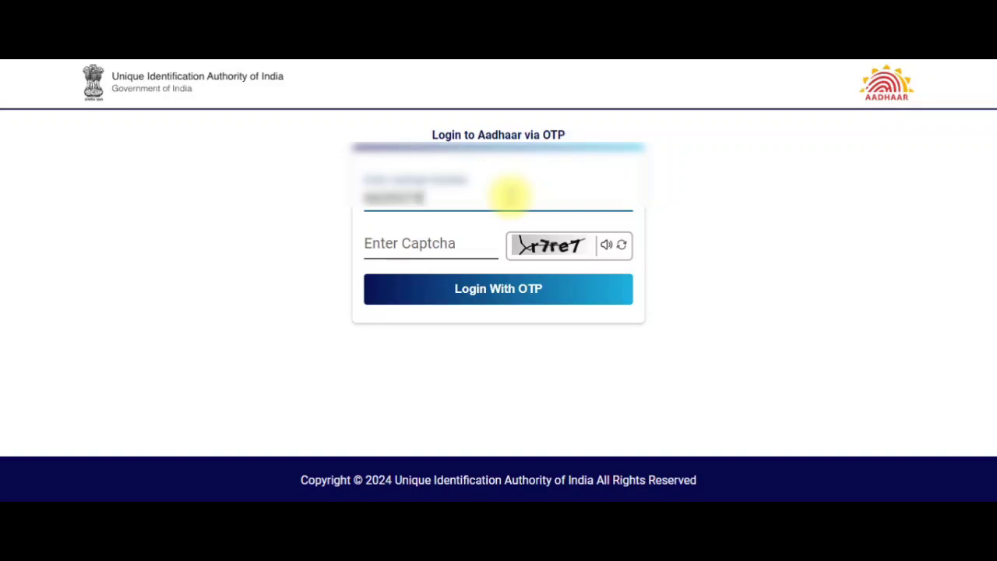
type("XXXX")
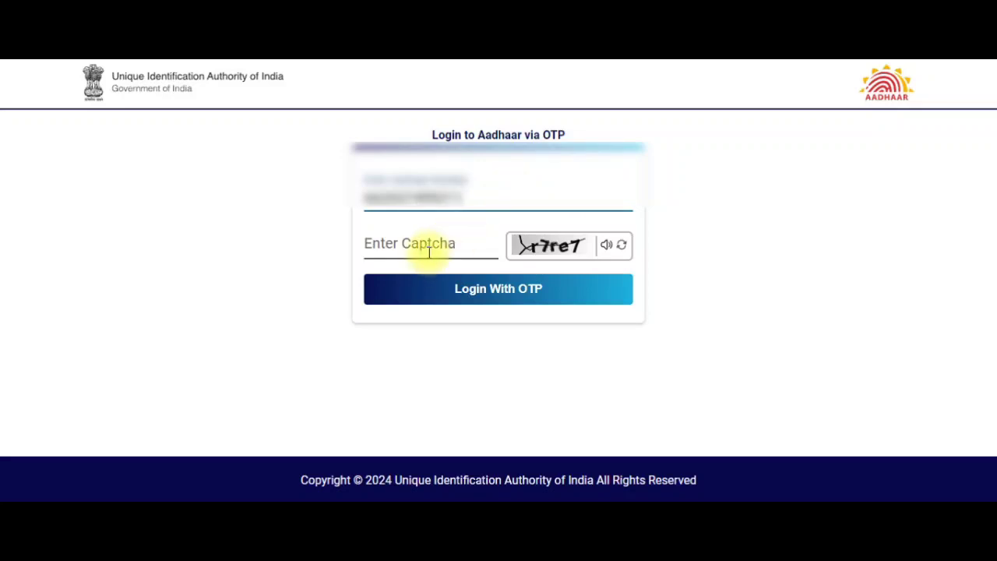
left_click(429, 252)
type("r")
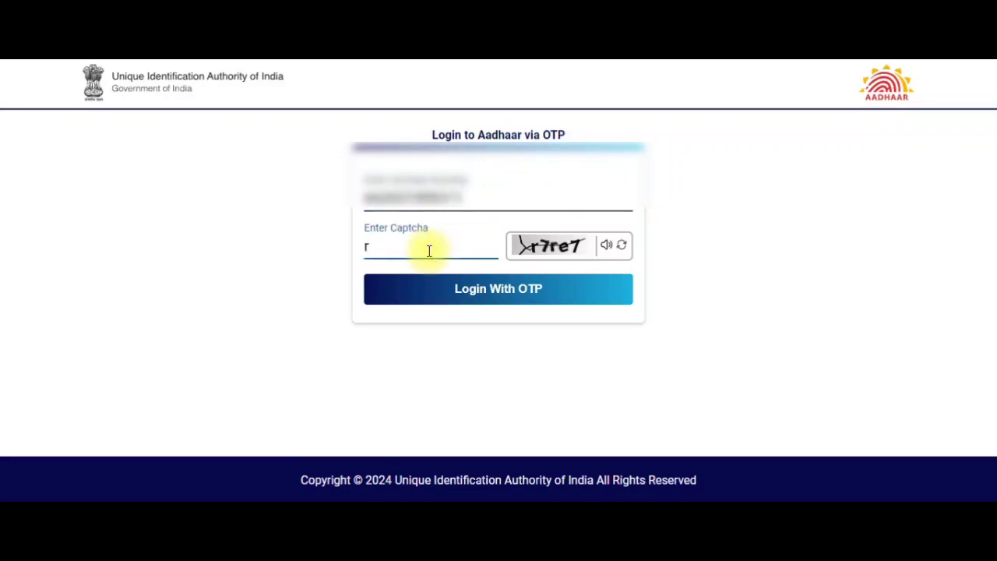
type("7")
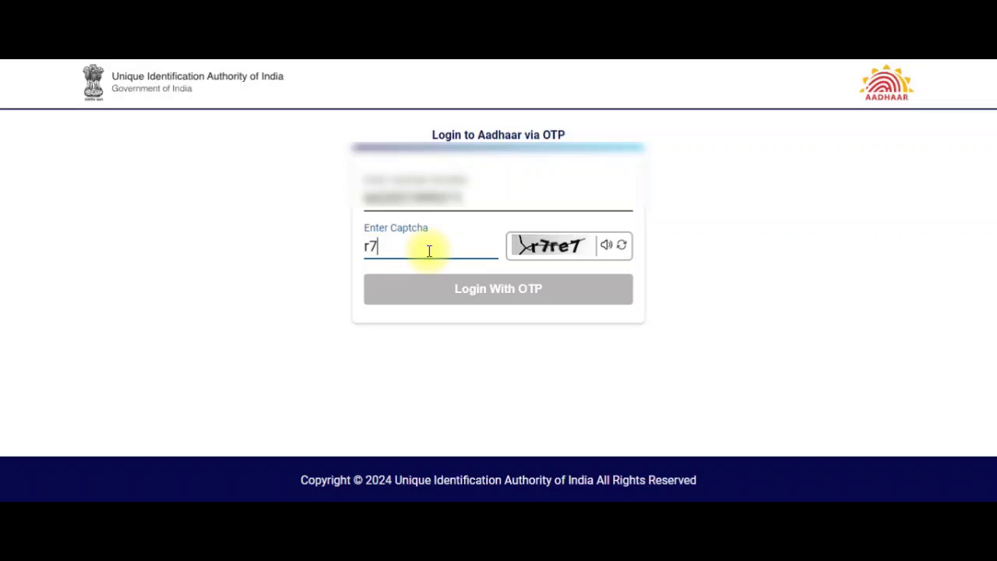
type("re7")
left_click(471, 300)
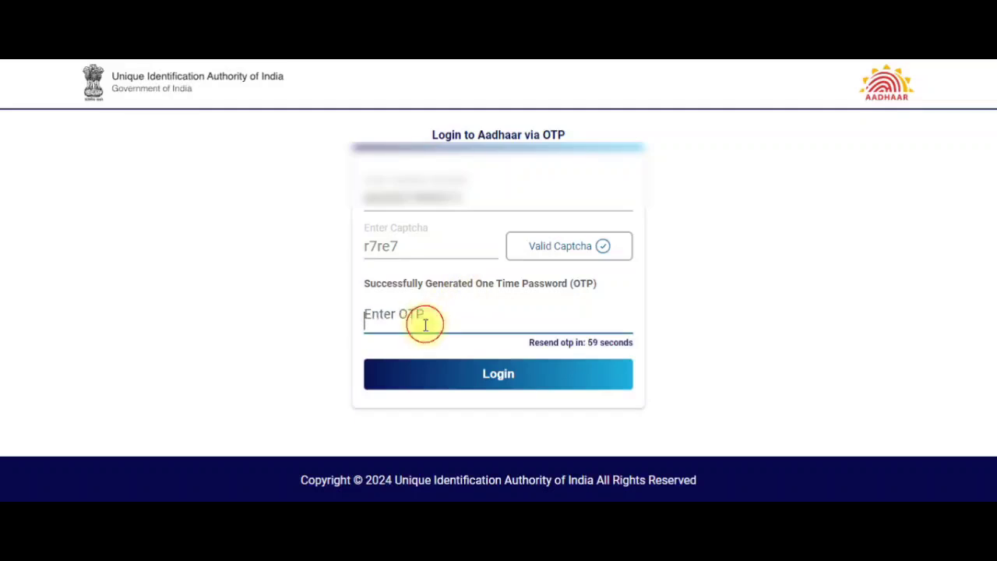
- Enter the received one-time password, log in, and accept the confirmation prompt
left_click(425, 325)
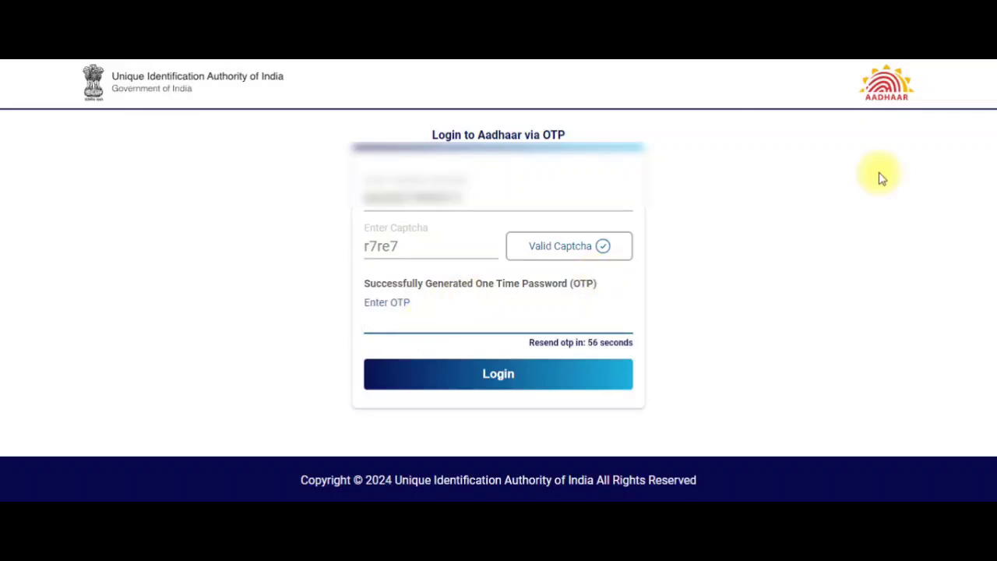
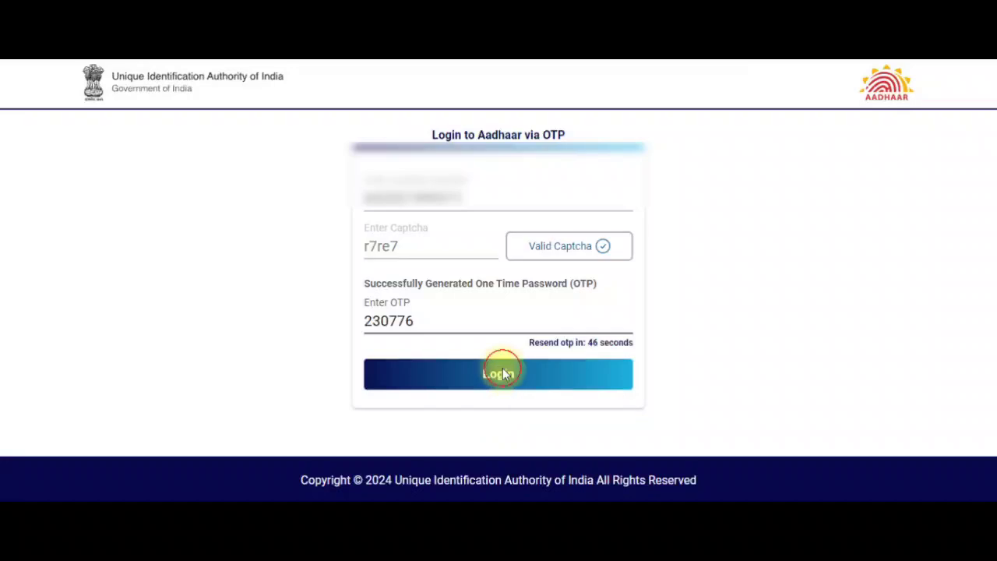
left_click(503, 369)
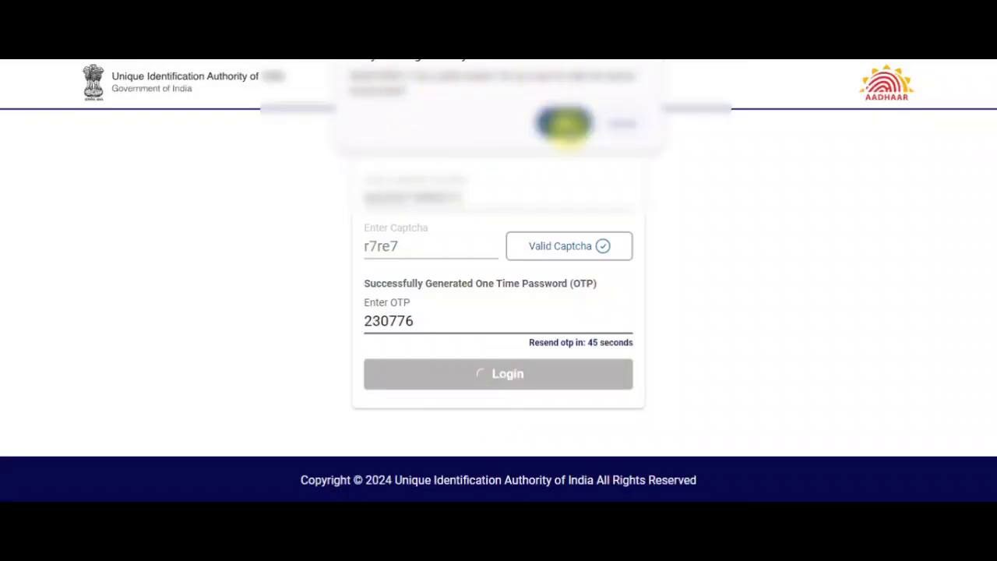
left_click(563, 122)
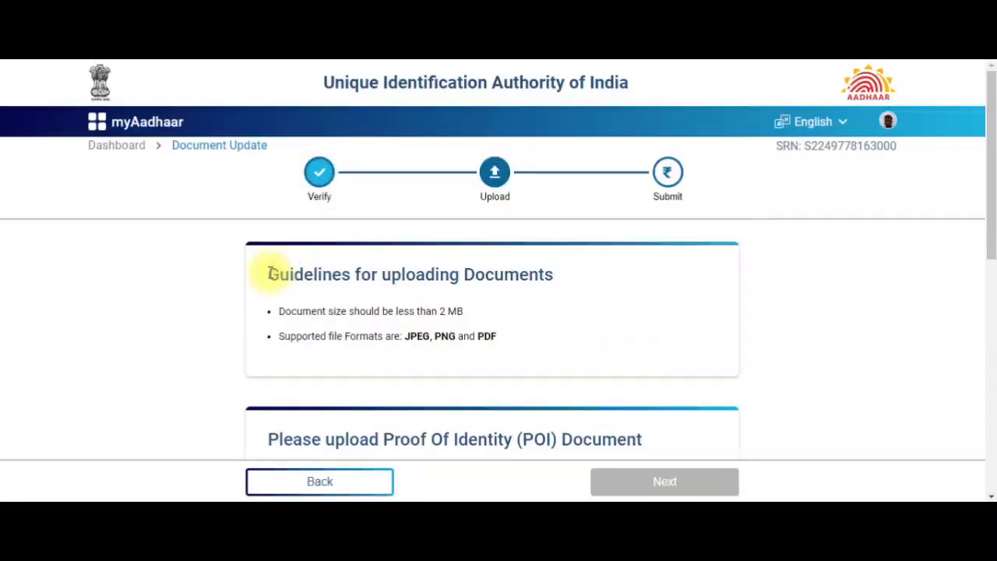
- Review the upload guidelines, noting the 2 MB size limit and supported file formats
left_click_drag(267, 273, 563, 265)
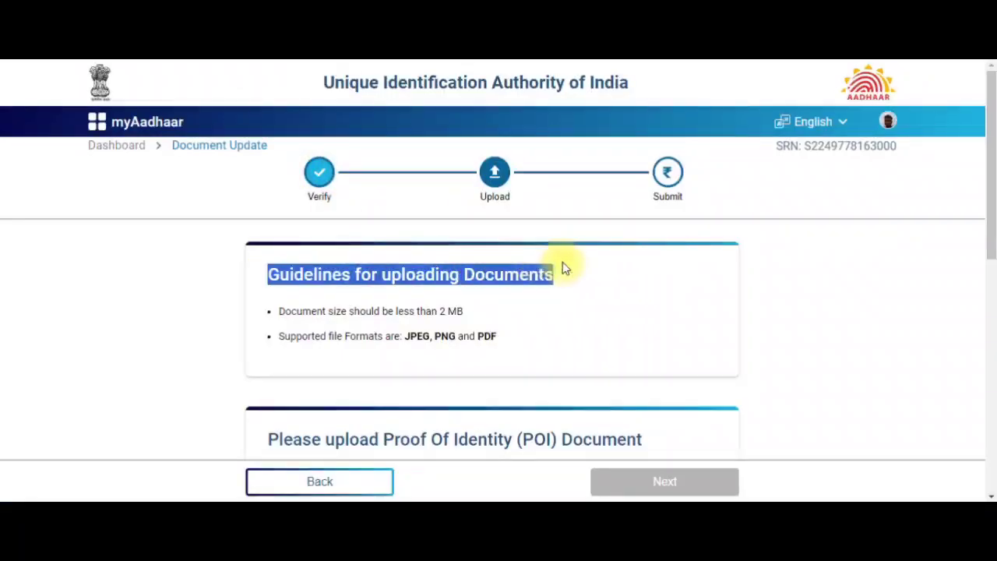
scroll(545, 327, "down", 1)
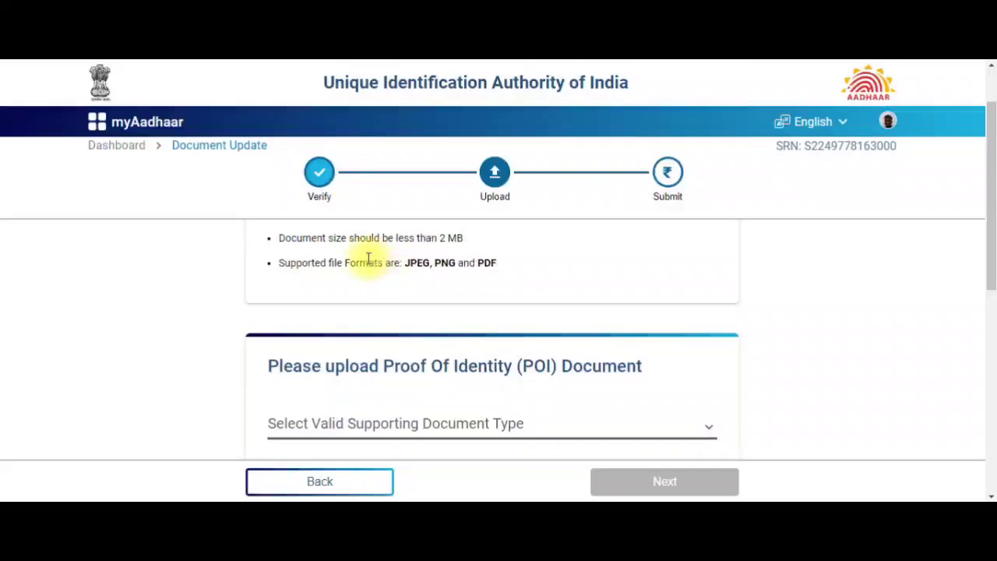
scroll(370, 265, "up", 1)
left_click_drag(394, 311, 478, 315)
left_click(491, 314)
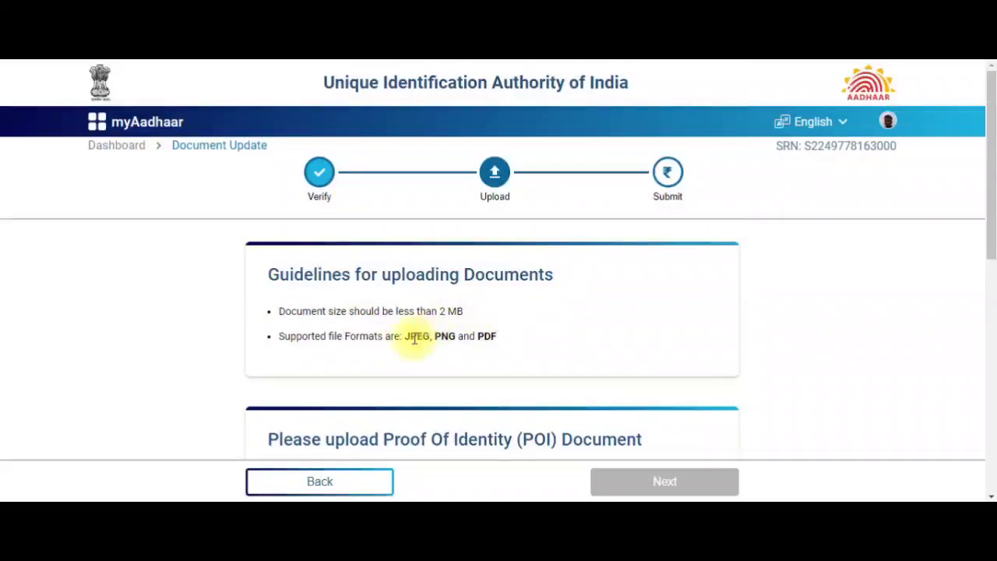
left_click_drag(405, 339, 492, 339)
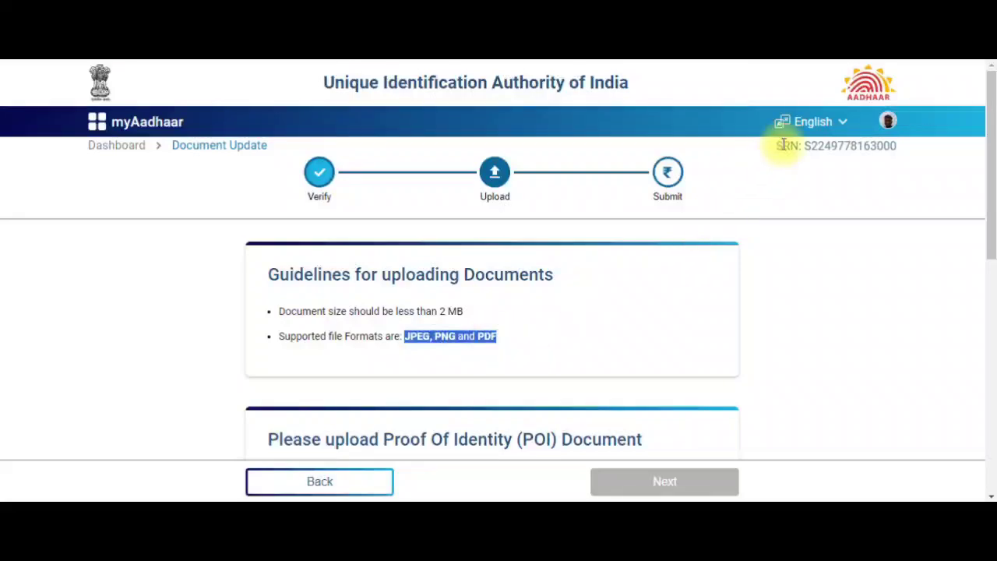
- Switch the page language from English to Tamil
left_click(802, 121)
left_click(810, 376)
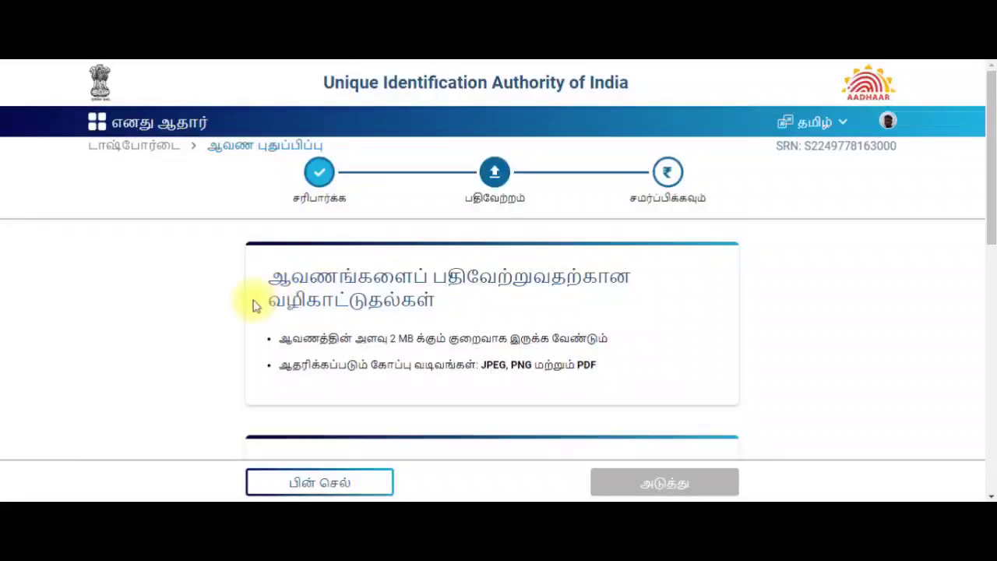
double_click(433, 299)
left_click(534, 295)
- Scroll down to the Proof of Identity section and open its document-type list
scroll(467, 327, "down", 1)
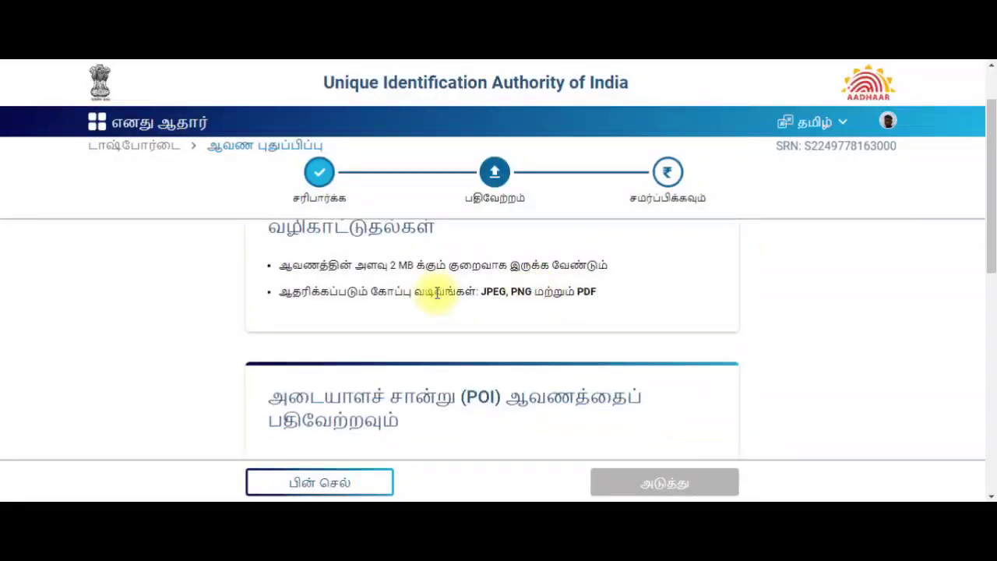
scroll(424, 292, "up", 1)
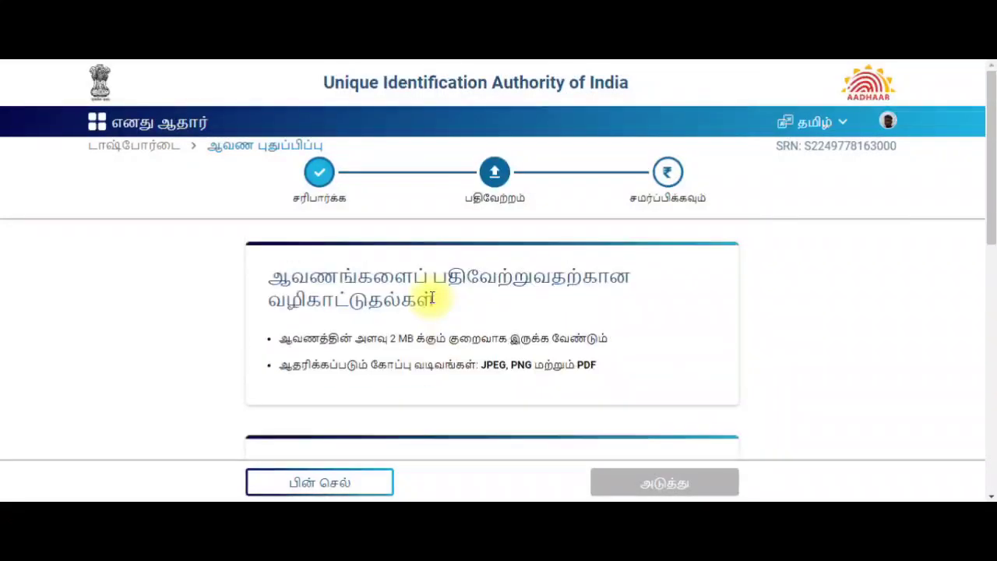
scroll(432, 298, "down", 1)
scroll(432, 301, "down", 1)
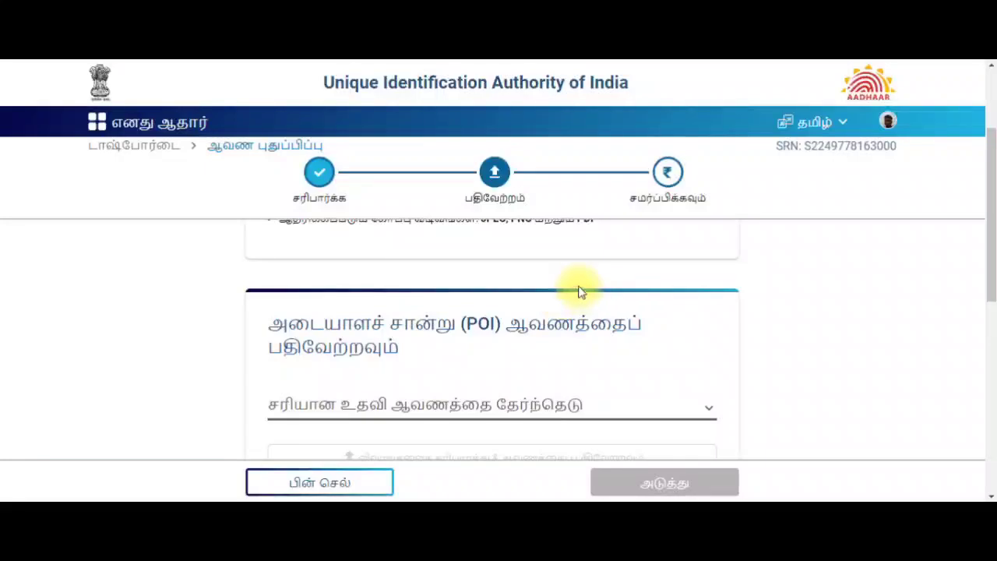
left_click_drag(274, 322, 507, 347)
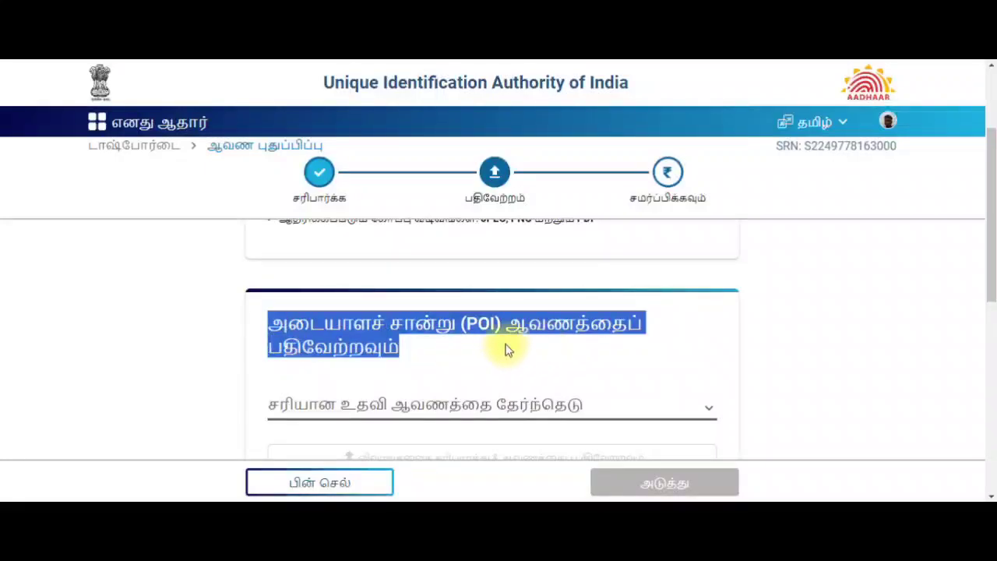
scroll(502, 351, "down", 1)
left_click(506, 339)
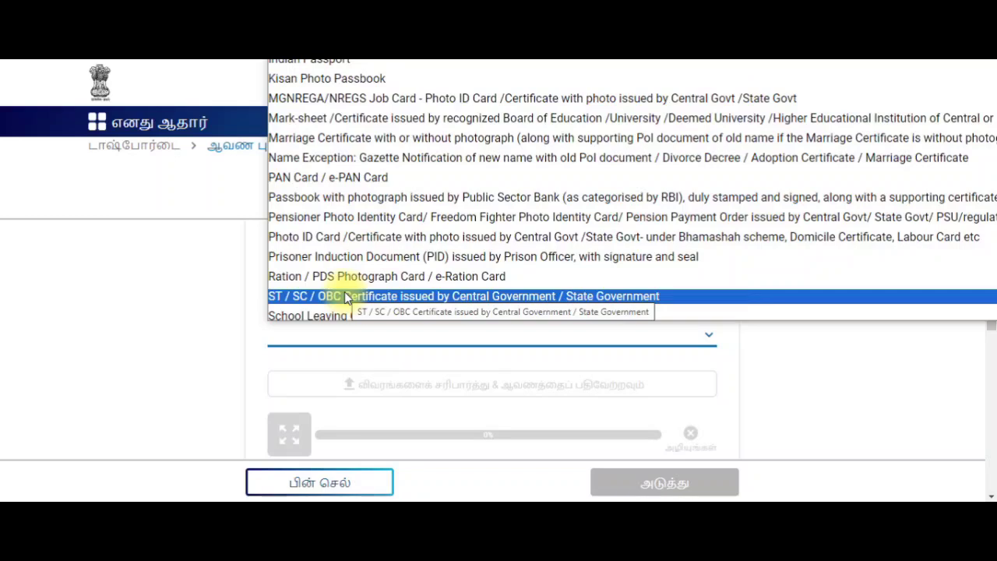
- Scroll the identity document list and choose Driving License
scroll(342, 303, "down", 3)
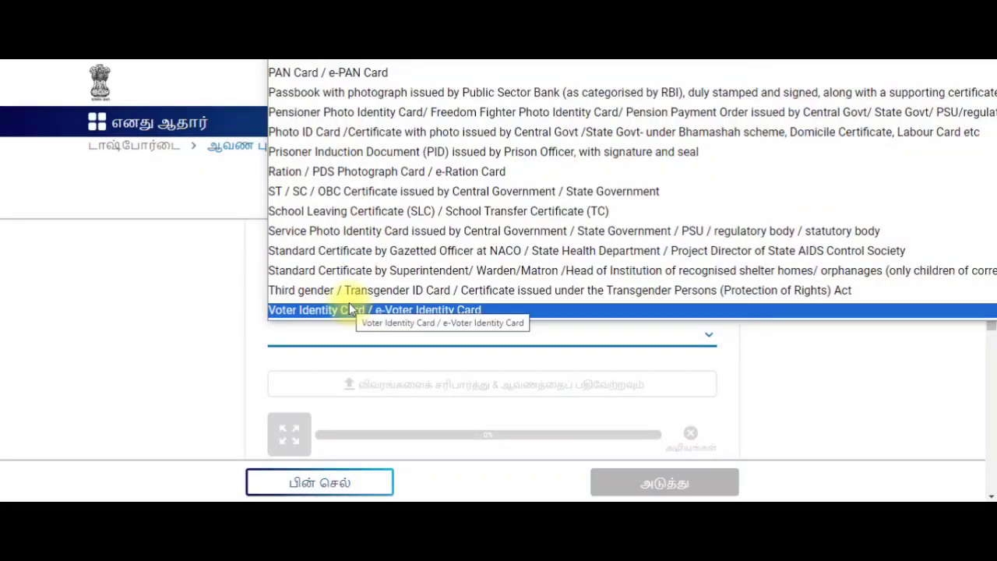
scroll(345, 278, "up", 3)
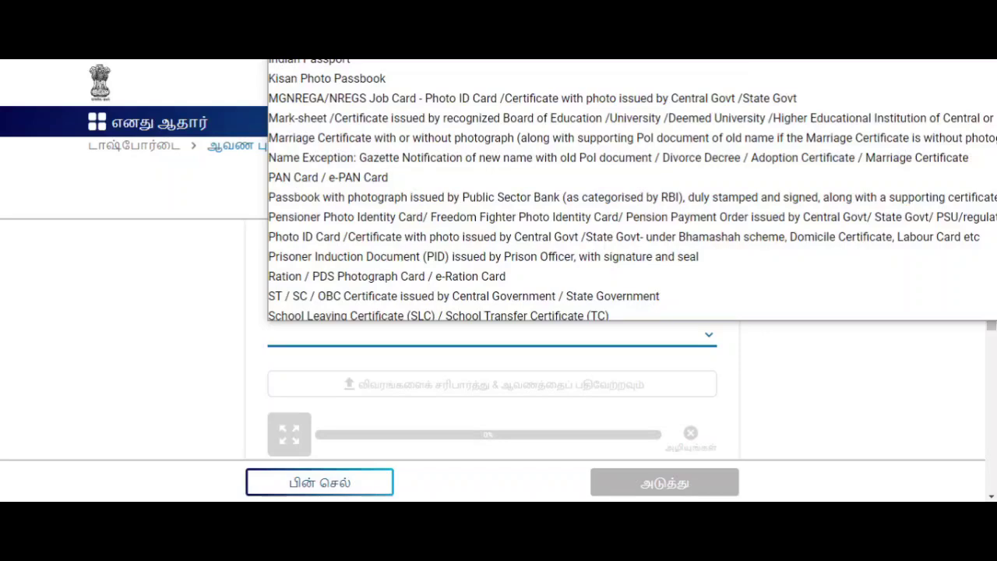
left_click(312, 39)
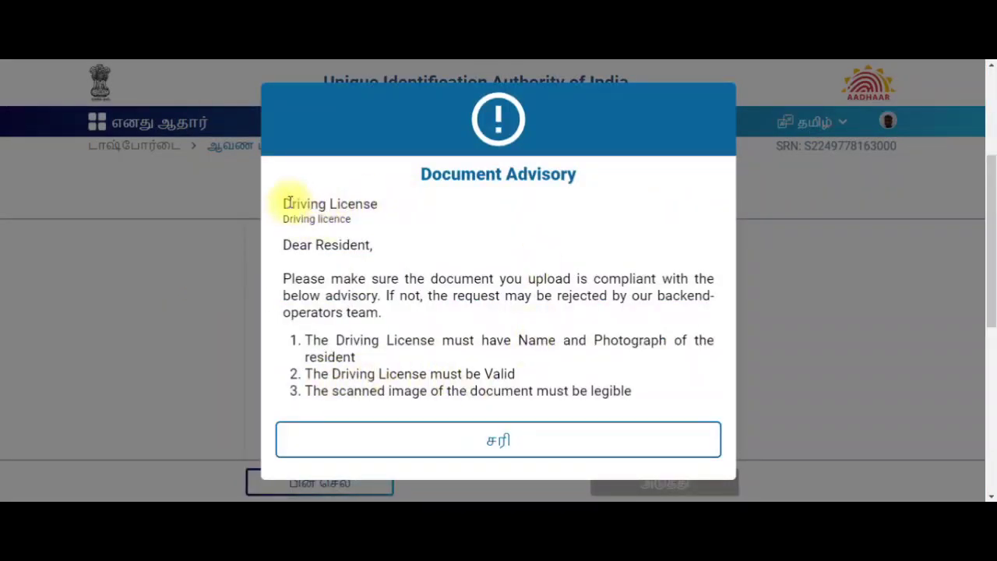
- Read the Driving License advisory, noting the name, photograph and validity requirements
left_click_drag(284, 204, 371, 204)
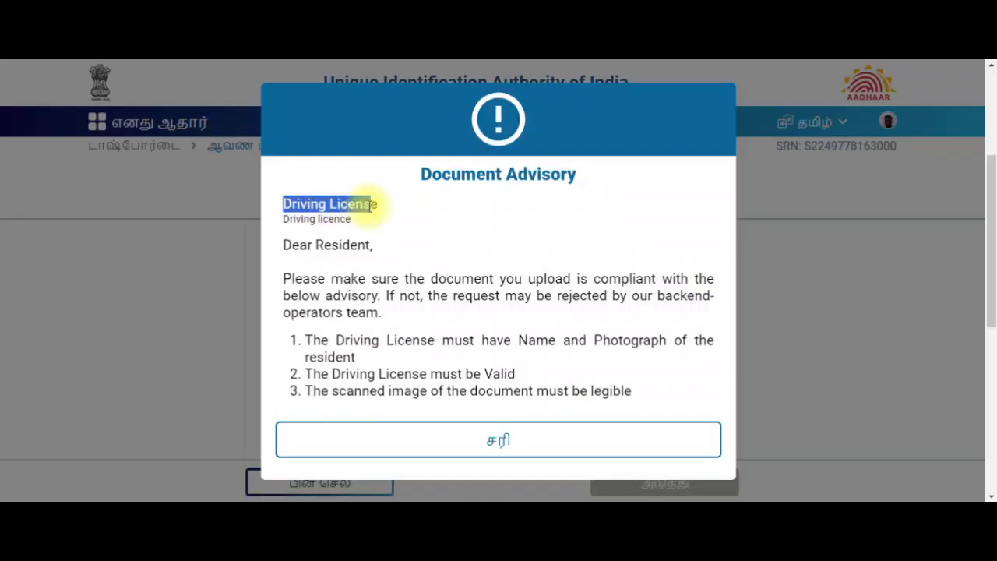
left_click(518, 341)
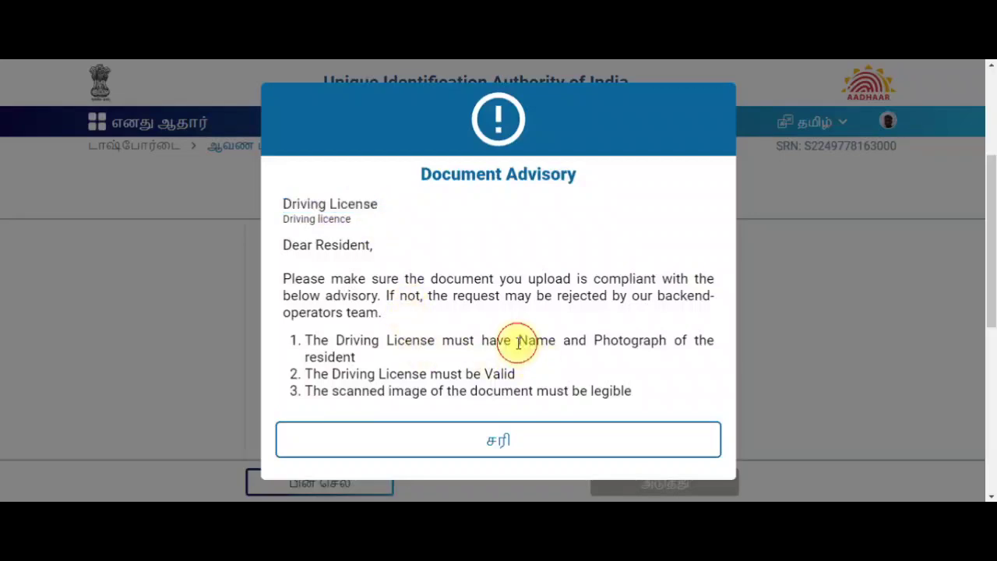
left_click_drag(518, 342, 667, 340)
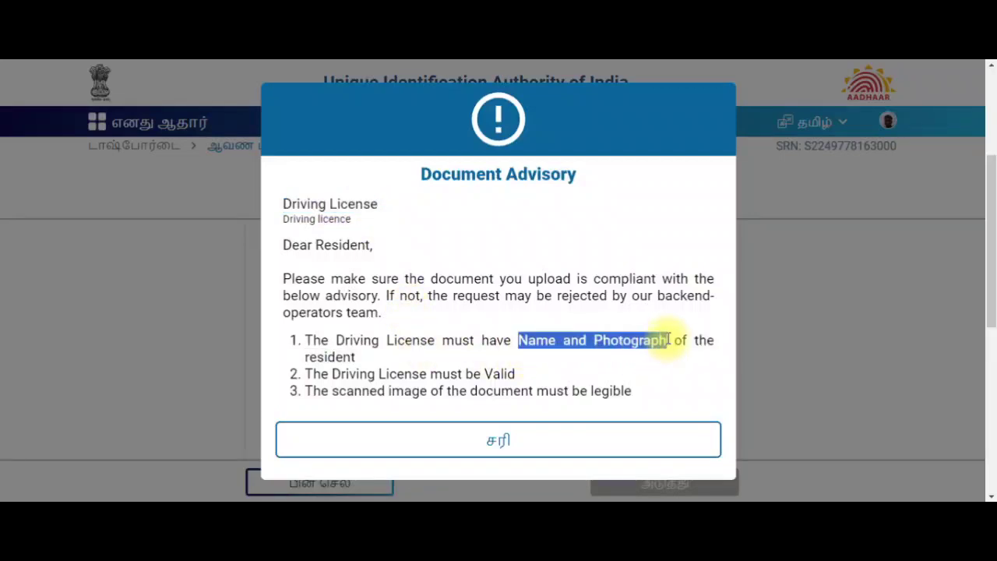
left_click_drag(526, 380, 291, 373)
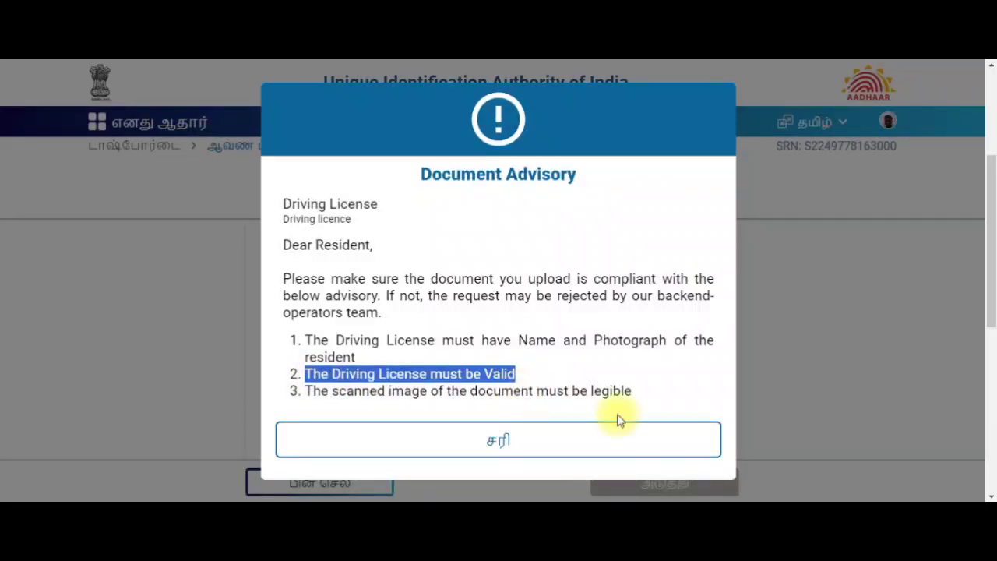
left_click(455, 451)
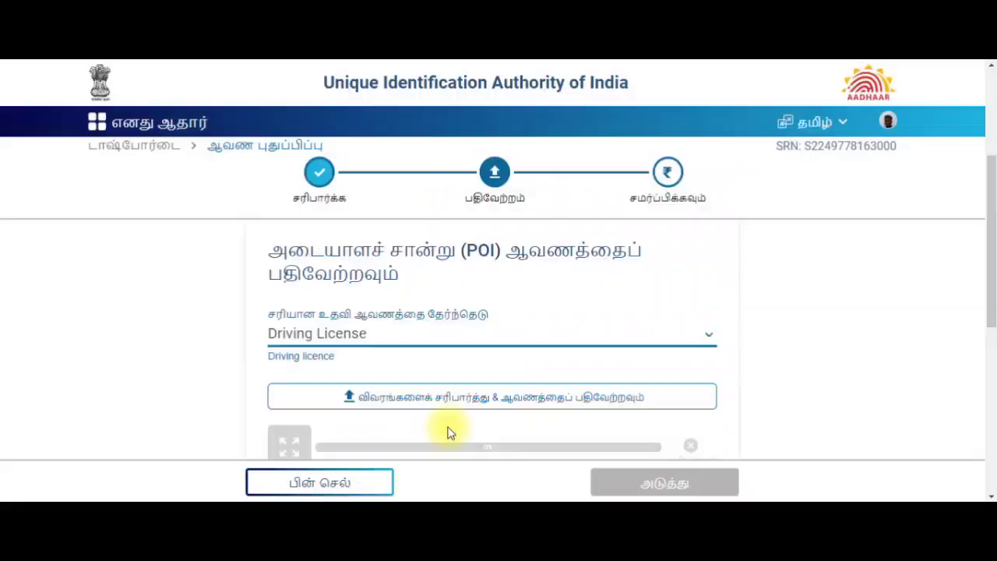
left_click(380, 343)
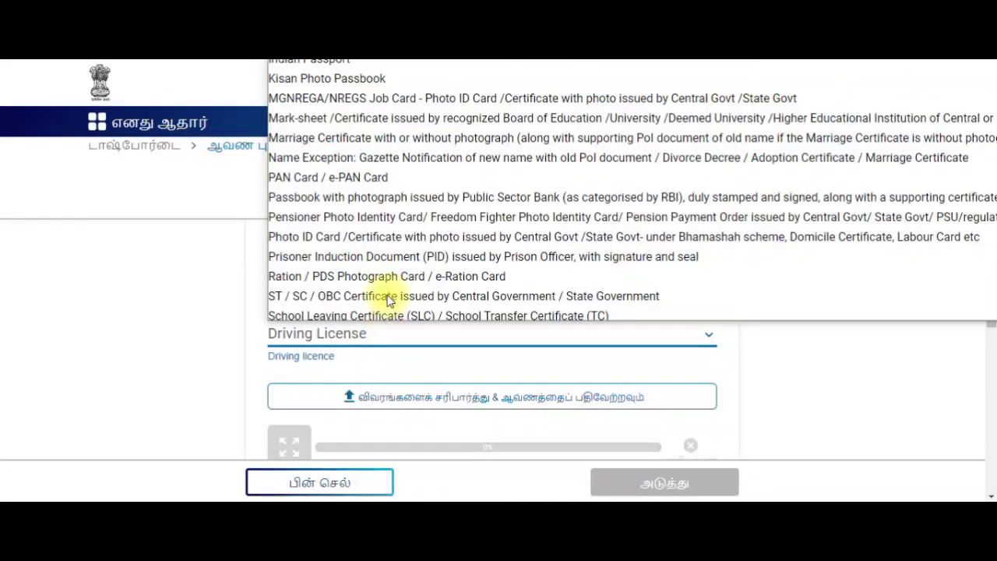
left_click(398, 179)
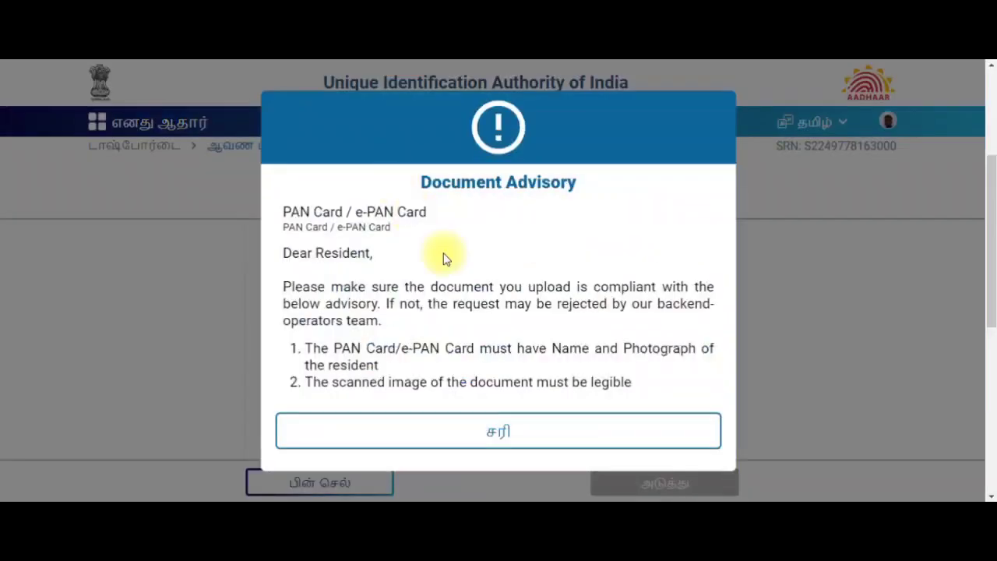
left_click(483, 432)
left_click(423, 331)
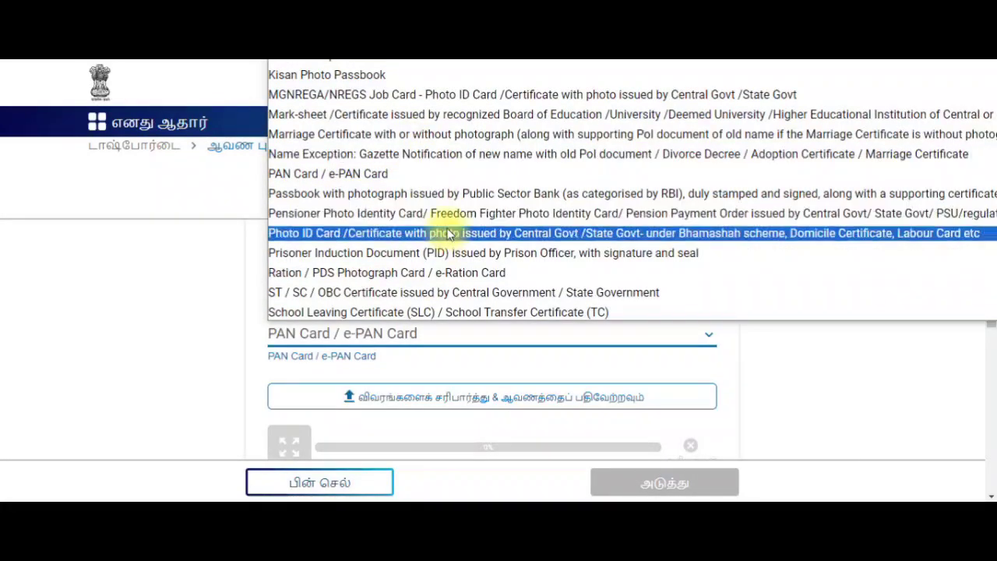
left_click(432, 118)
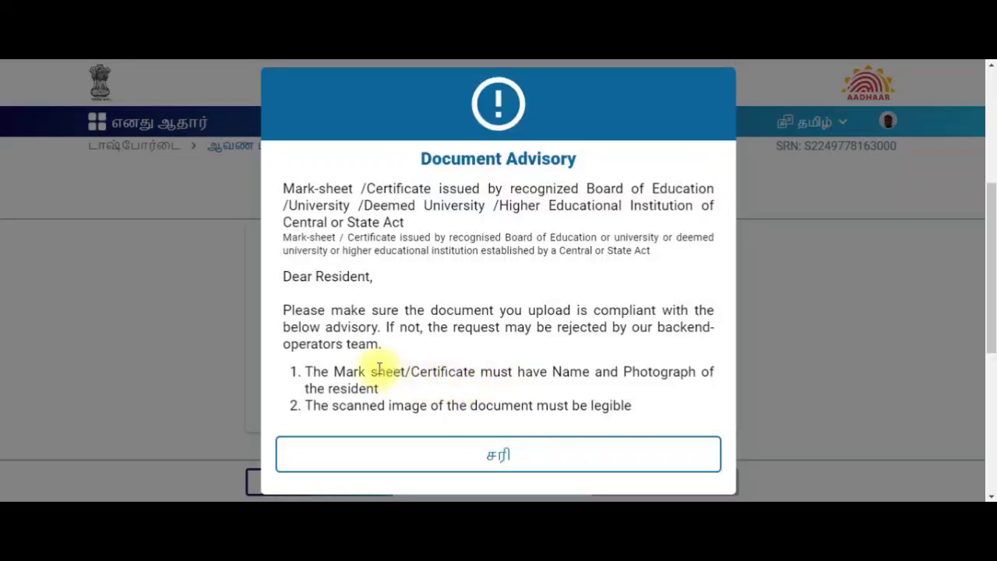
left_click_drag(333, 371, 481, 373)
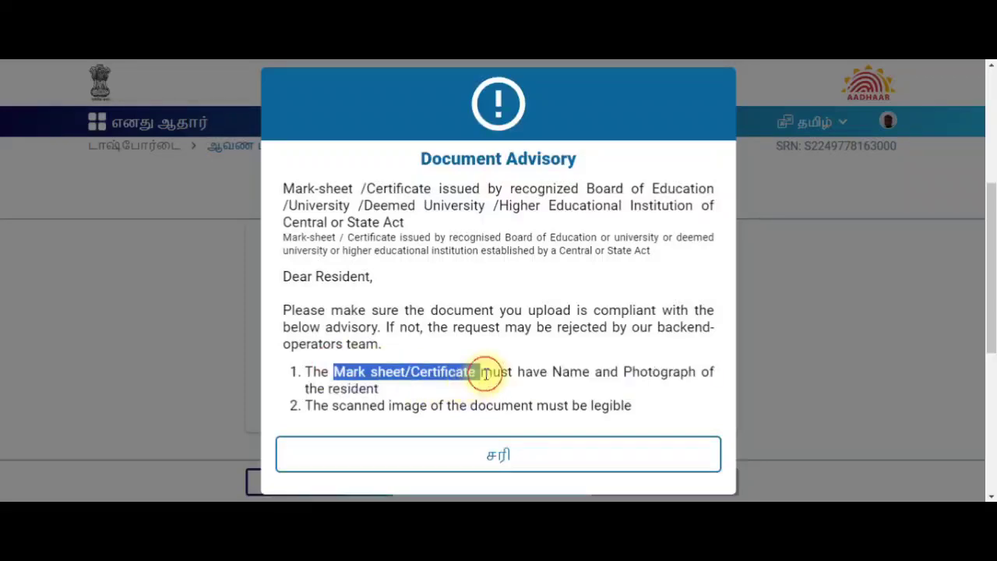
left_click(491, 374)
left_click(502, 451)
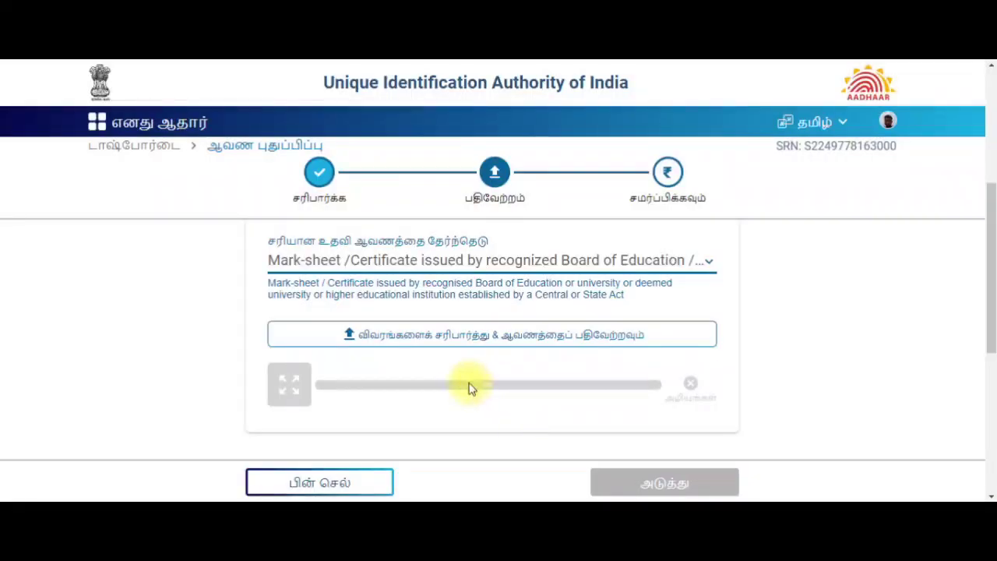
left_click(445, 262)
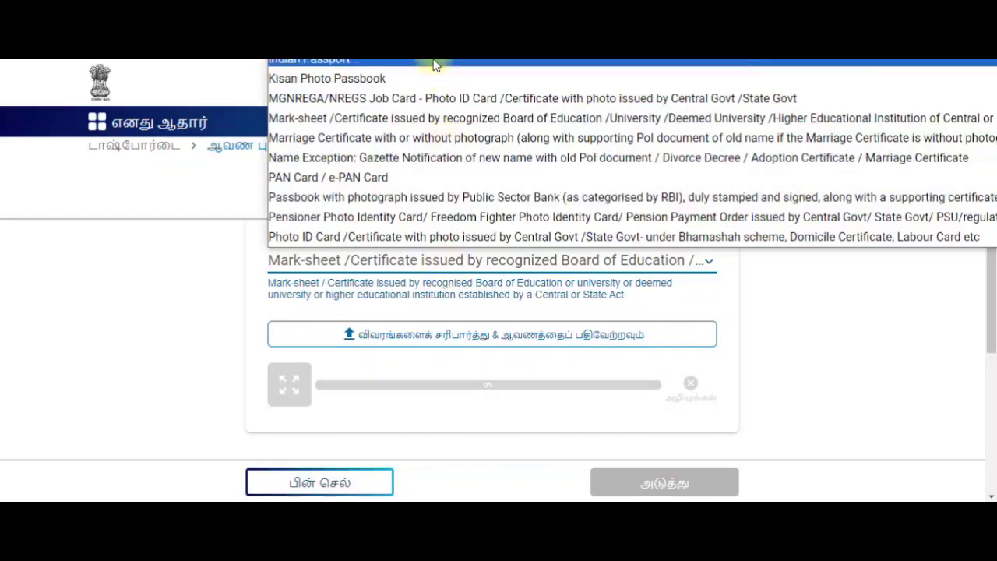
left_click(335, 39)
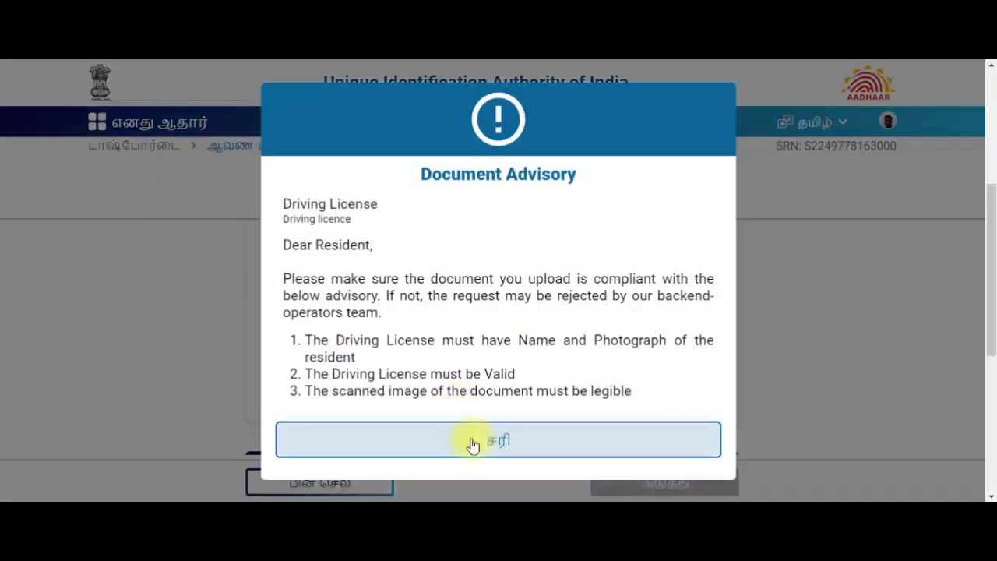
left_click(471, 441)
scroll(469, 401, "down", 1)
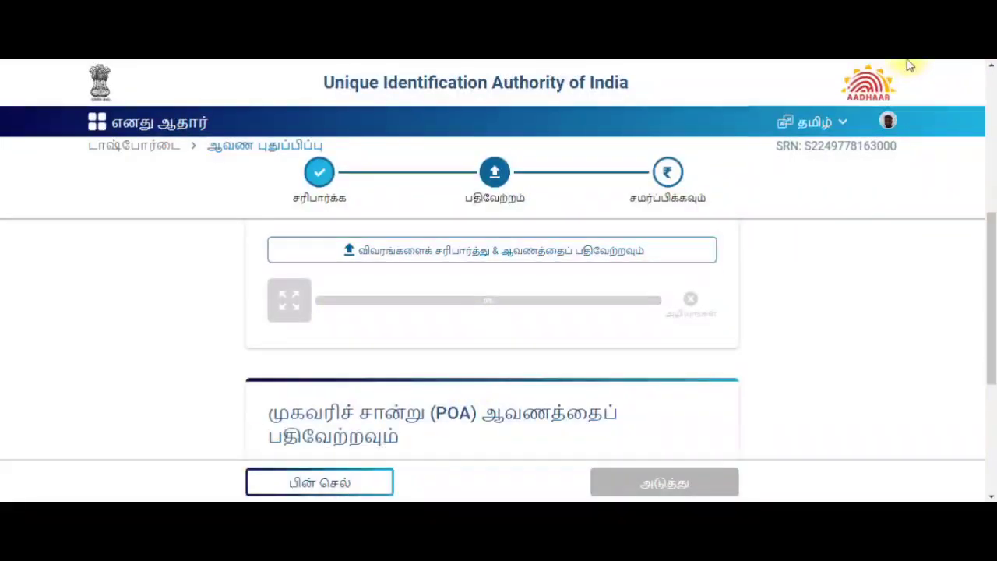
scroll(901, 84, "up", 1)
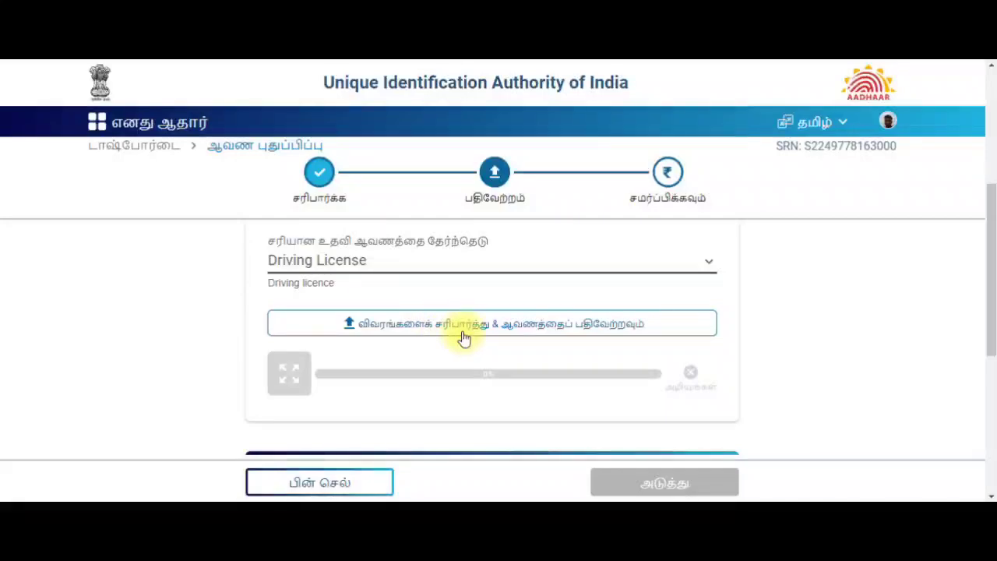
- Upload the Driving License file from drive E: as the Proof of Identity
left_click(463, 333)
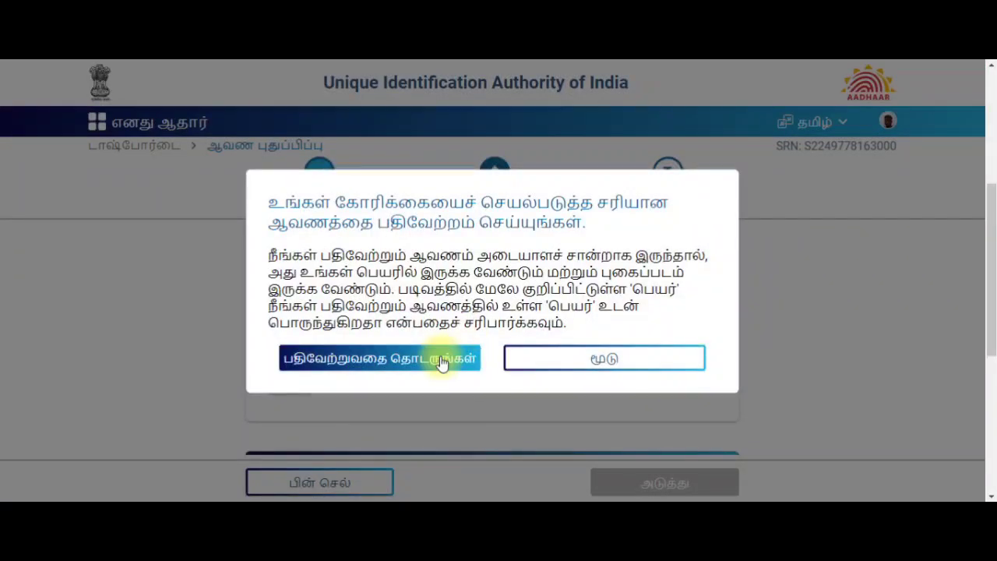
left_click(441, 363)
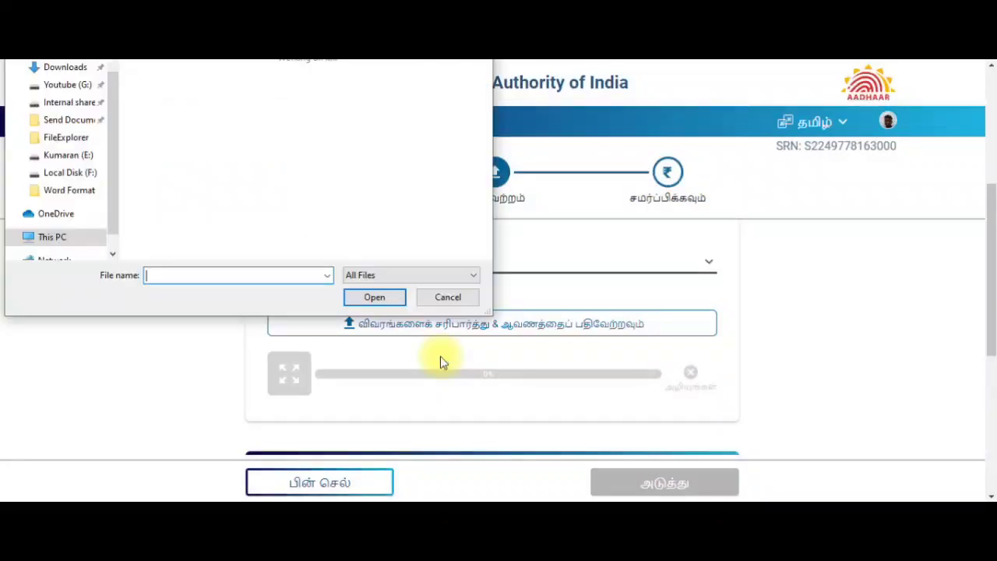
left_click(86, 154)
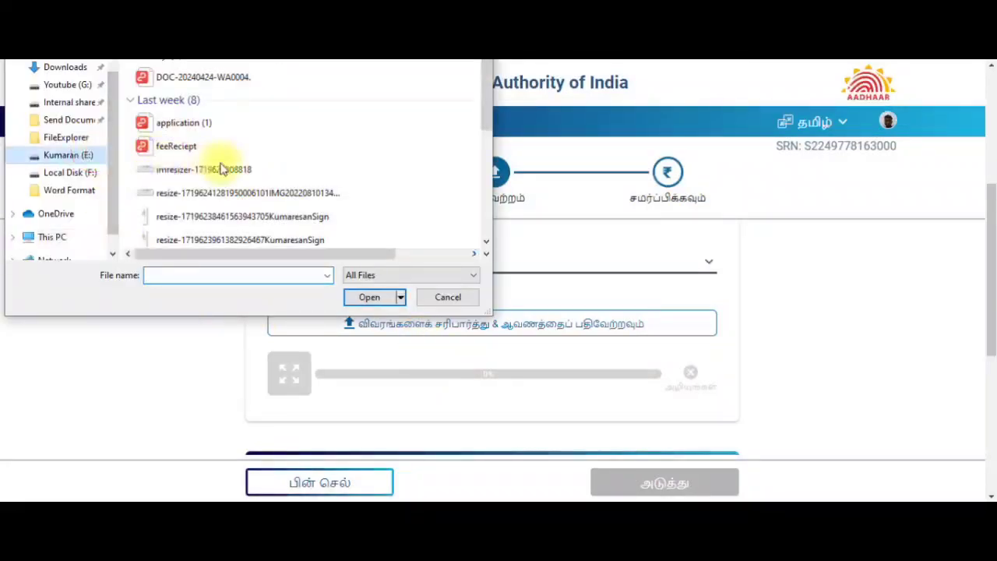
left_click(271, 121)
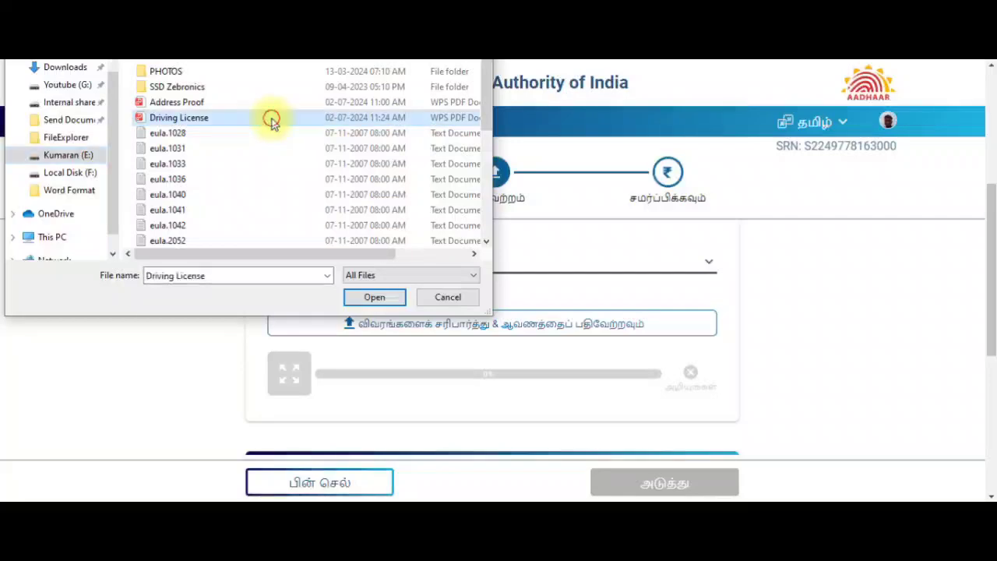
double_click(271, 120)
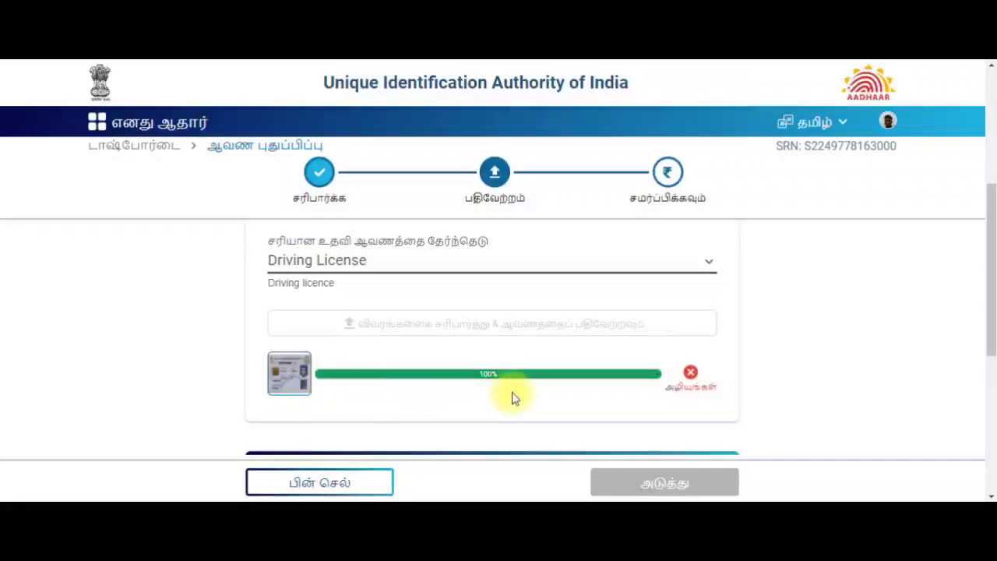
scroll(512, 397, "down", 1)
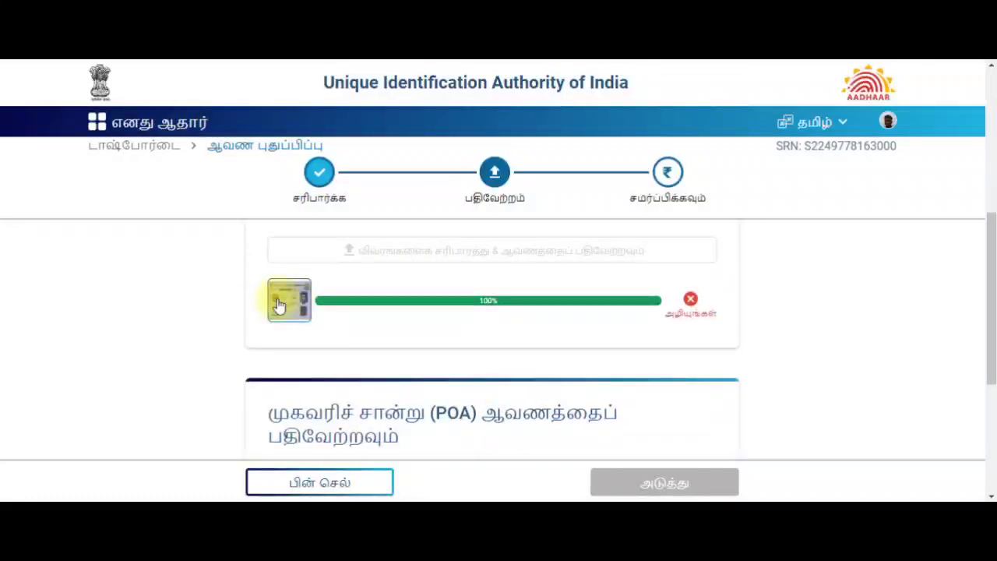
- Scroll past the identity upload and open the 'Select Valid Supporting Document Type' list under Proof of Address
scroll(469, 350, "down", 1)
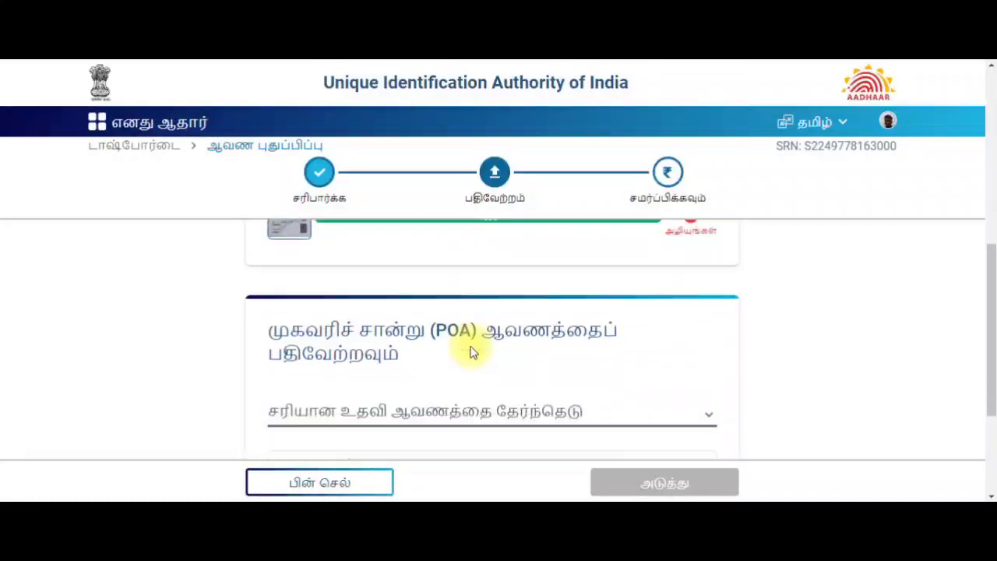
scroll(470, 352, "down", 1)
left_click_drag(265, 266, 477, 267)
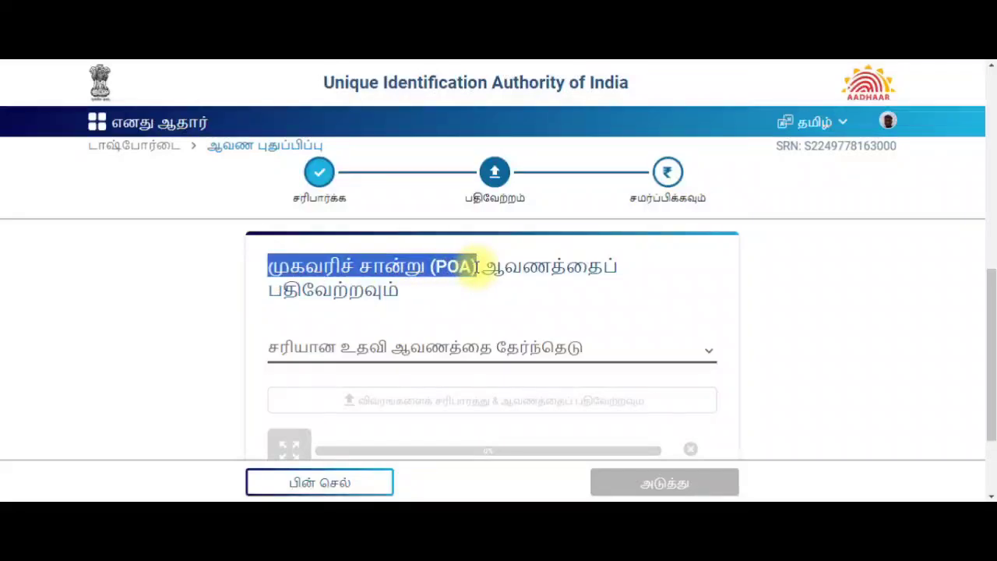
scroll(510, 304, "down", 1)
left_click(512, 290)
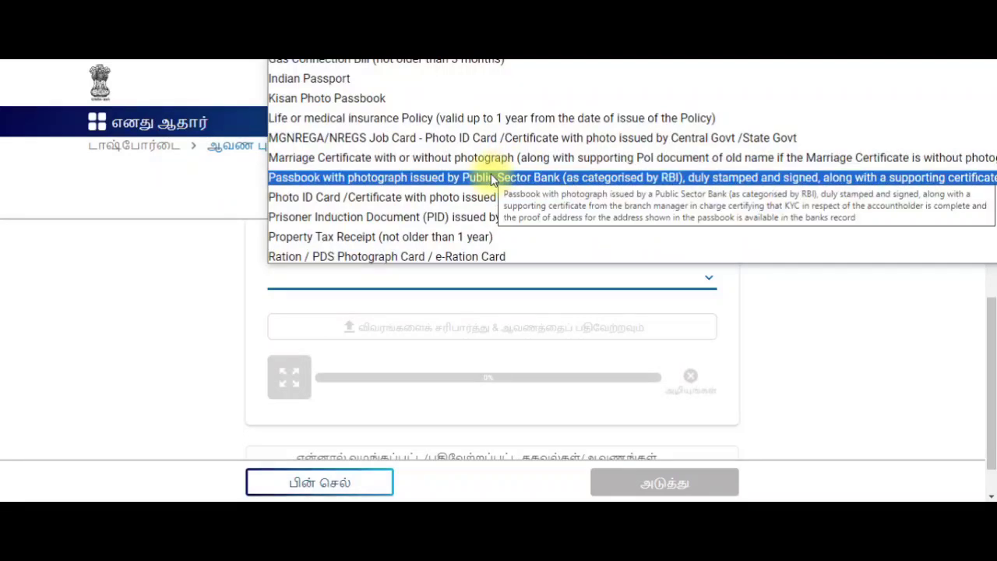
- Scroll through the proof-of-address options toward the registered sale agreement / gift deed entry
scroll(498, 217, "down", 2)
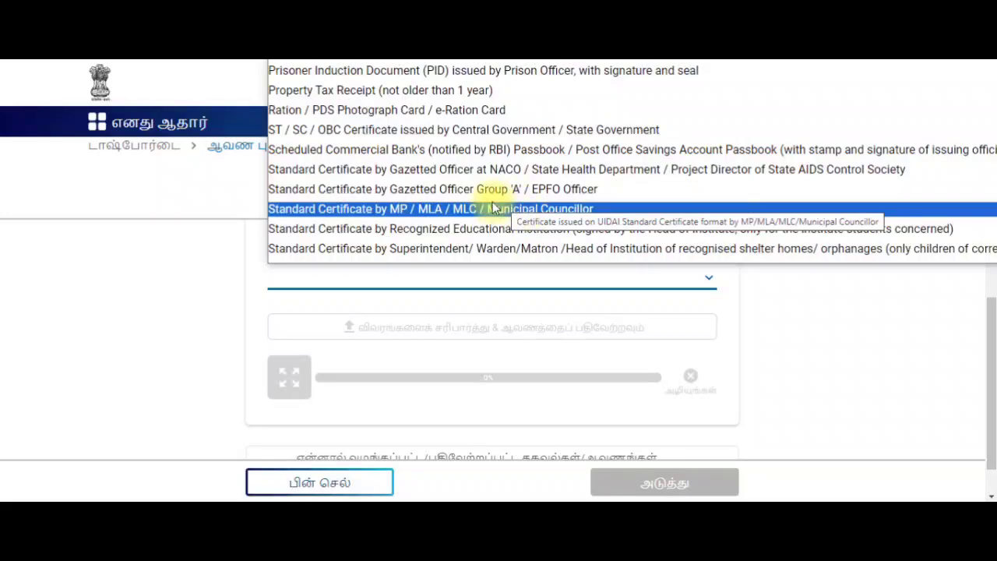
scroll(492, 204, "down", 3)
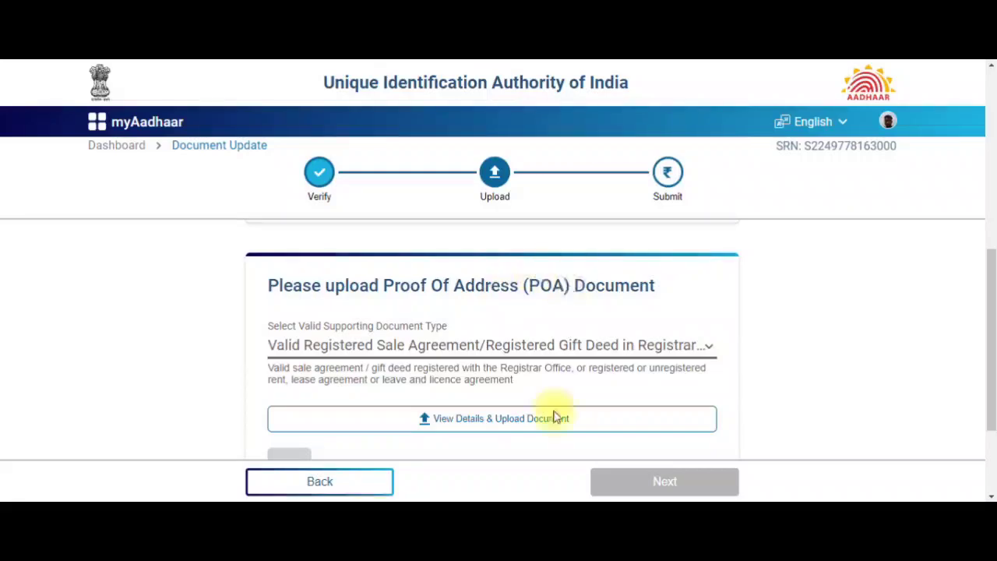
- Upload the 'Address Proof' file as the Proof of Address document
left_click(507, 419)
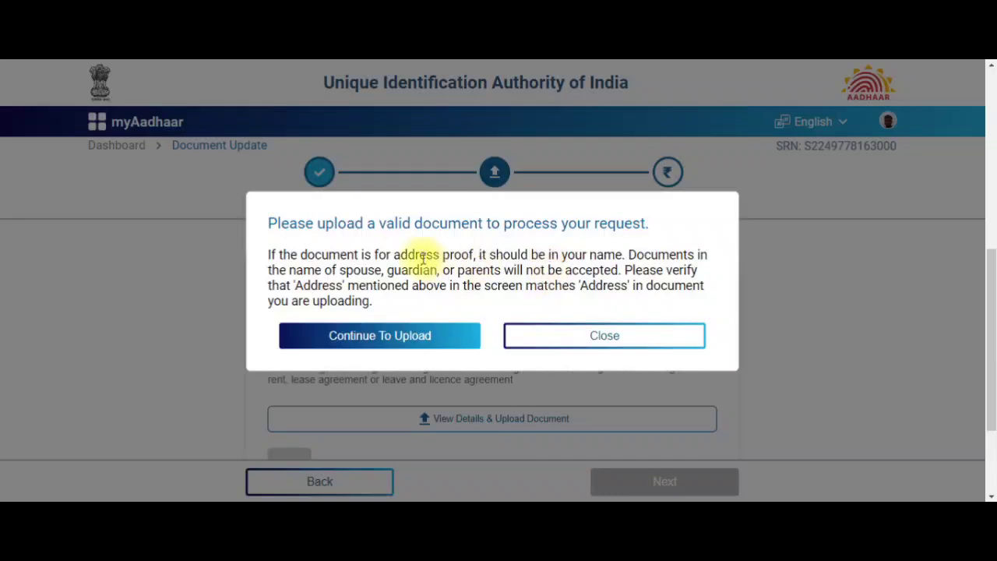
left_click_drag(301, 254, 475, 253)
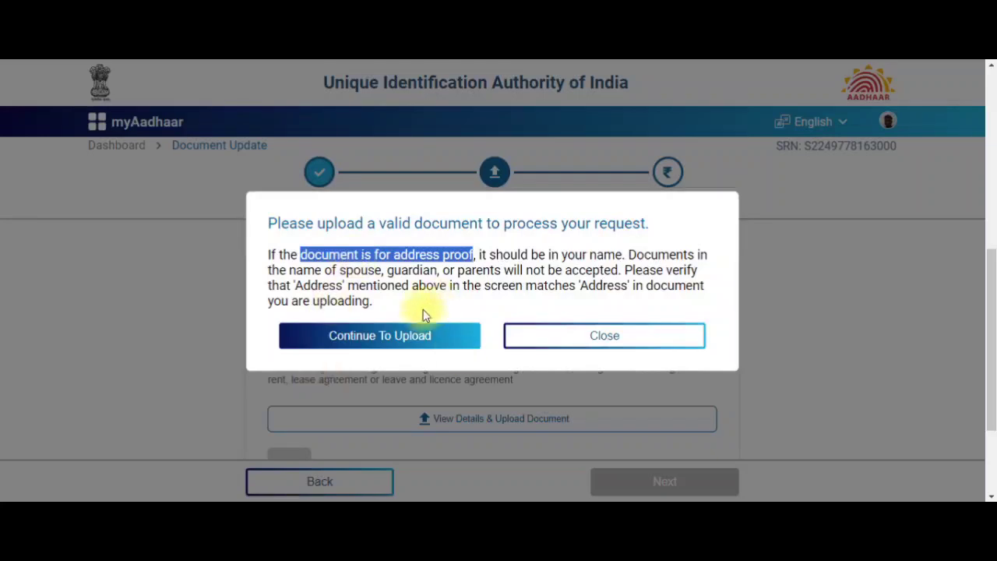
left_click(437, 336)
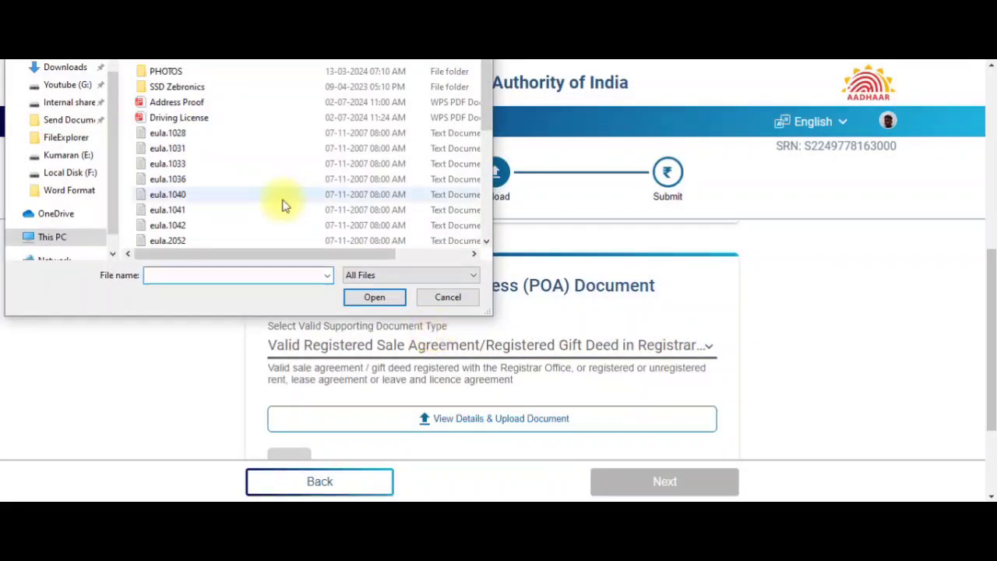
left_click(243, 107)
double_click(244, 107)
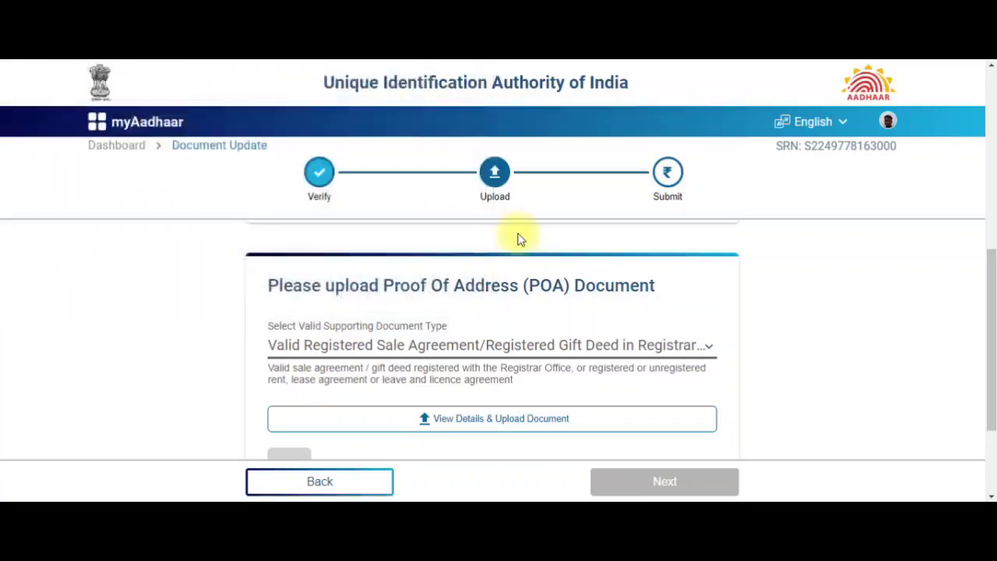
scroll(520, 239, "down", 1)
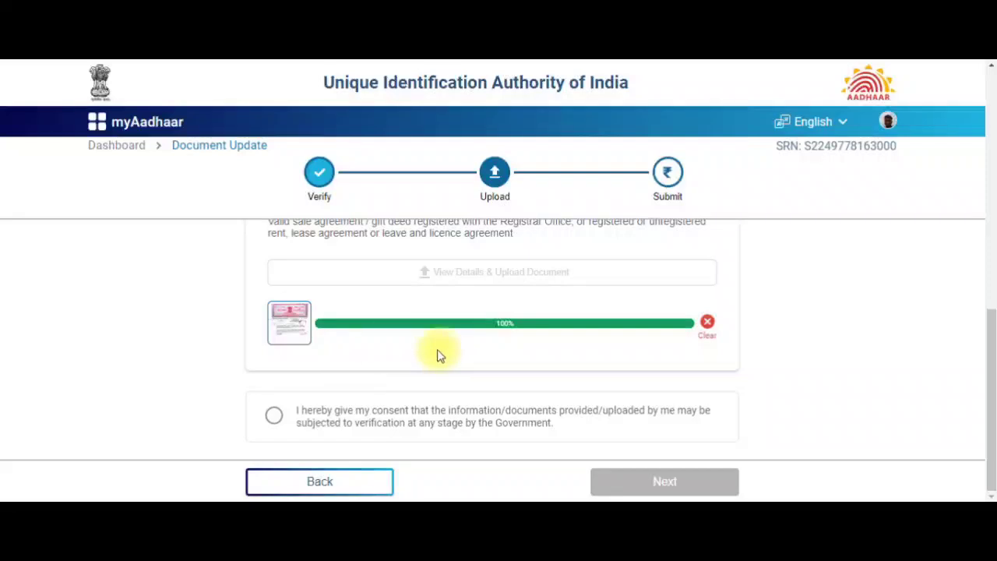
- Consent to government verification of the documents and confirm the demographic details match the Aadhaar record
left_click(274, 415)
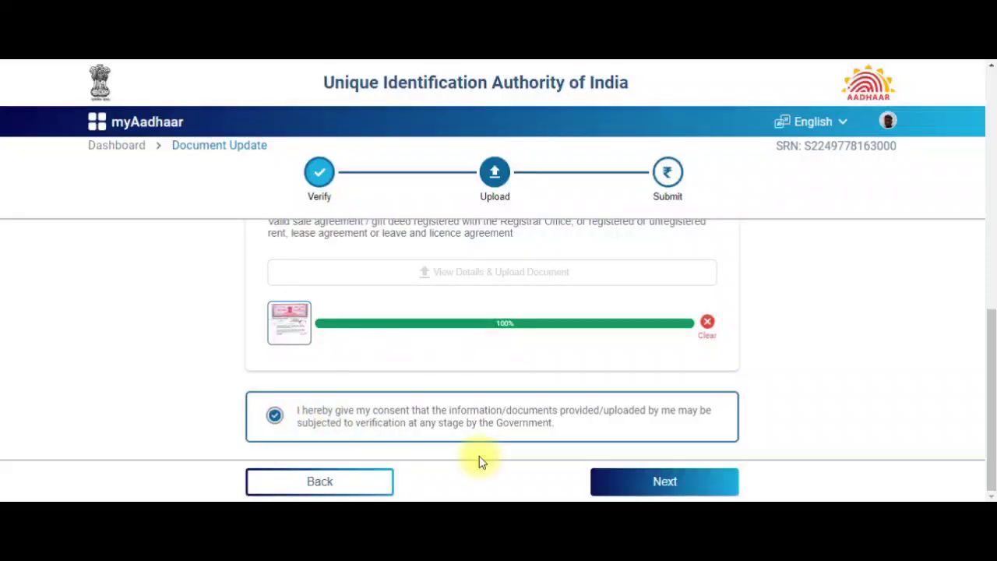
left_click(654, 490)
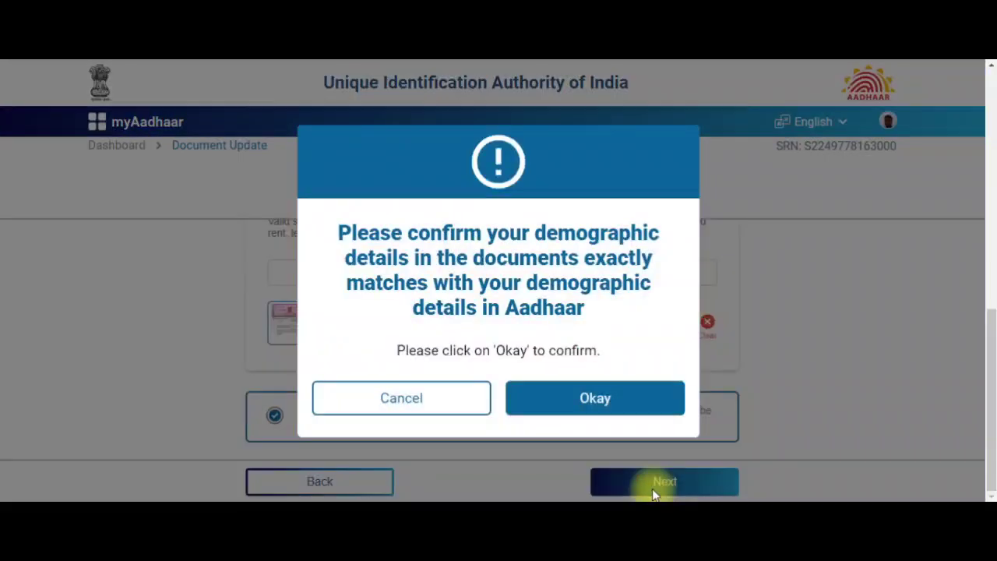
left_click(334, 236)
left_click_drag(337, 238, 582, 310)
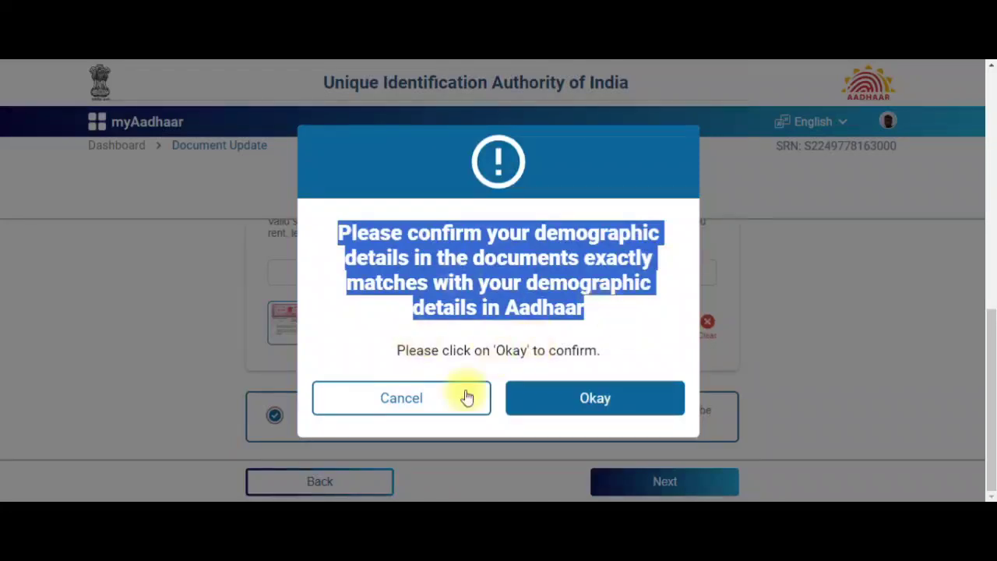
left_click(584, 405)
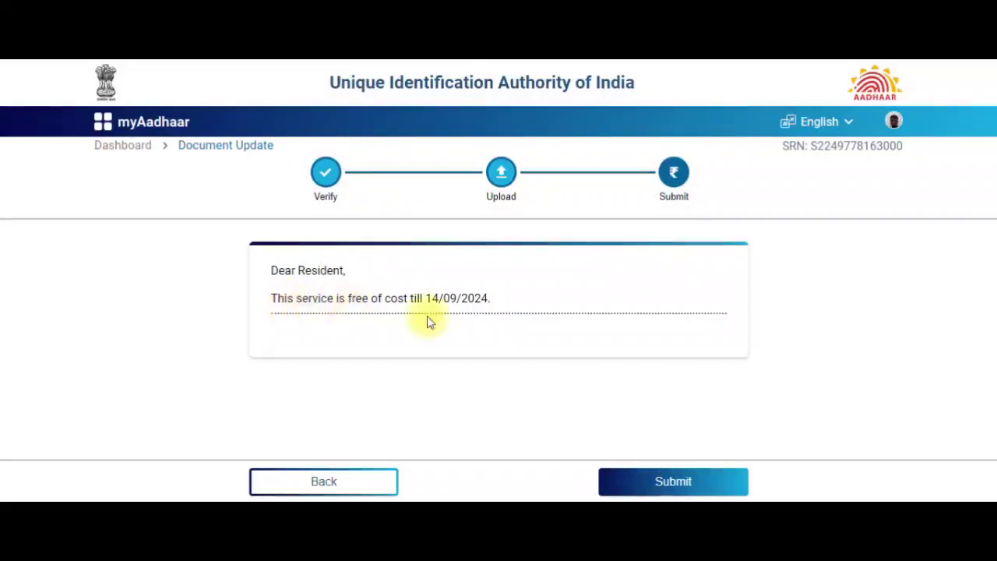
- Submit the ₹0 document update request and download its acknowledgement slip PDF
left_click(644, 483)
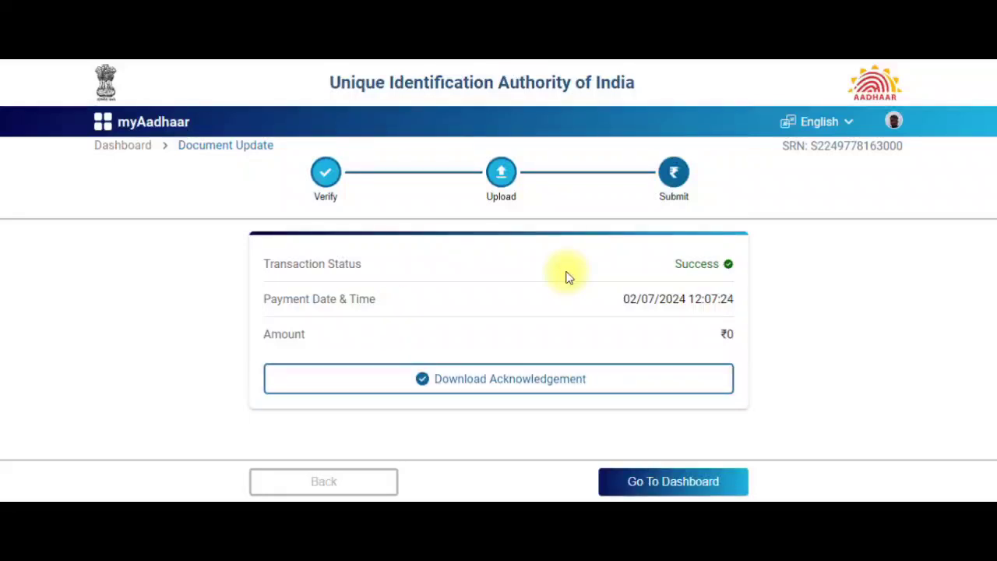
left_click(473, 389)
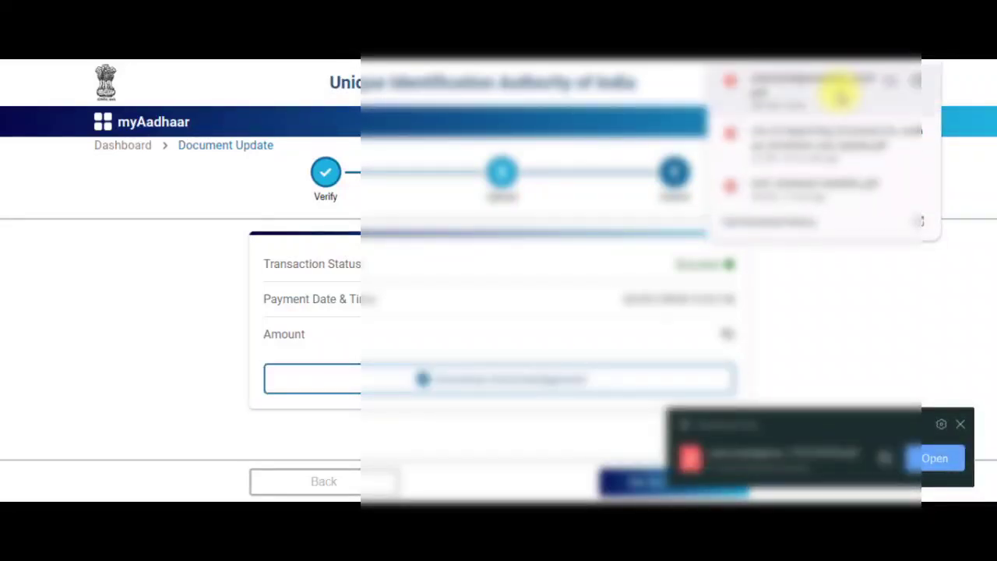
left_click(823, 83)
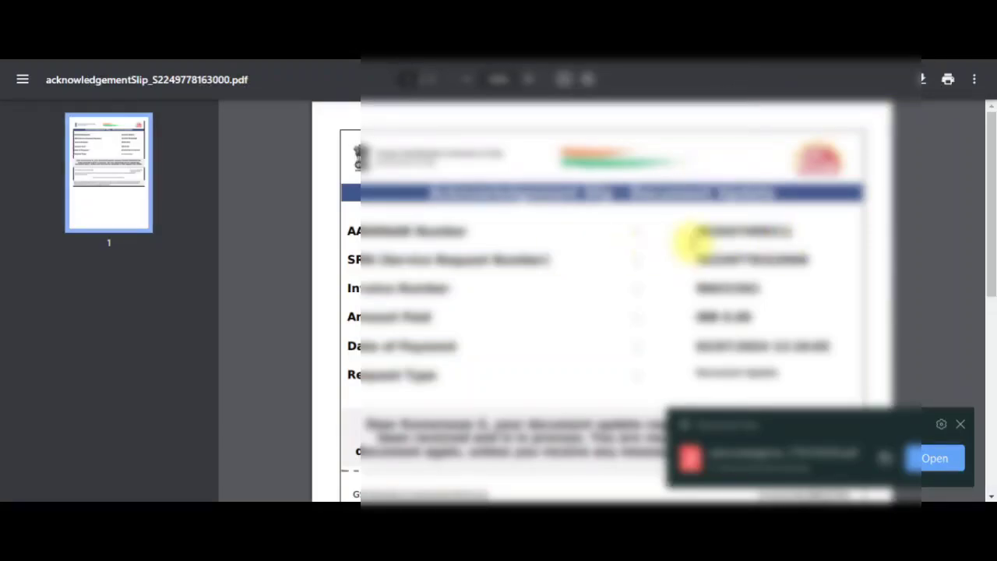
- Review the acknowledgement slip, then return to the Services dashboard
left_click(963, 426)
scroll(727, 312, "down", 1)
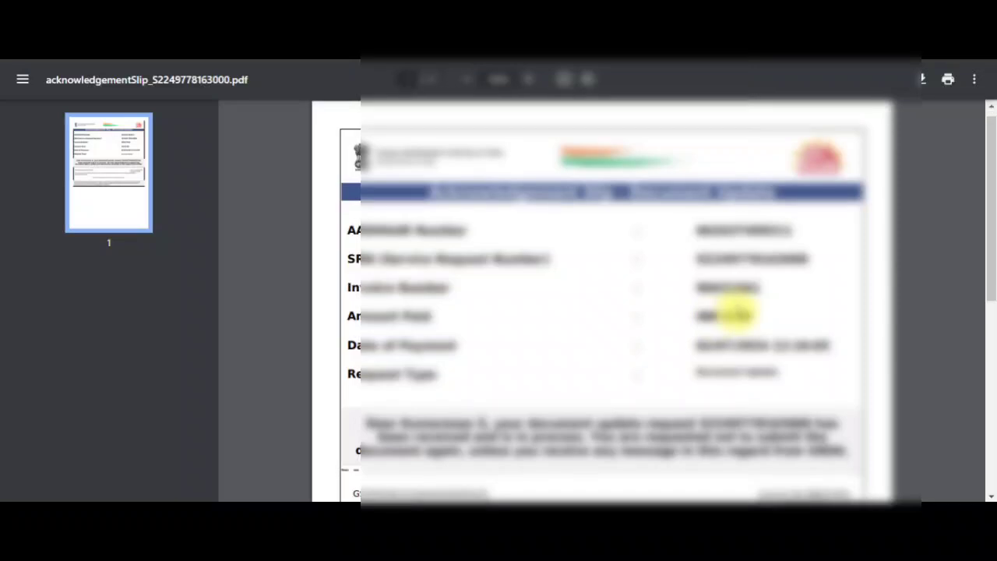
left_click(665, 61)
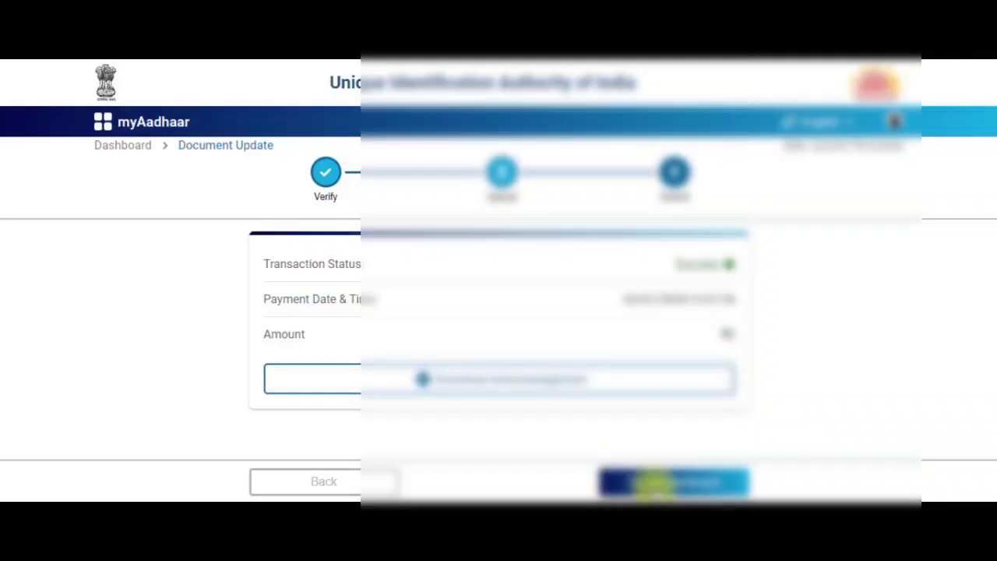
left_click(682, 480)
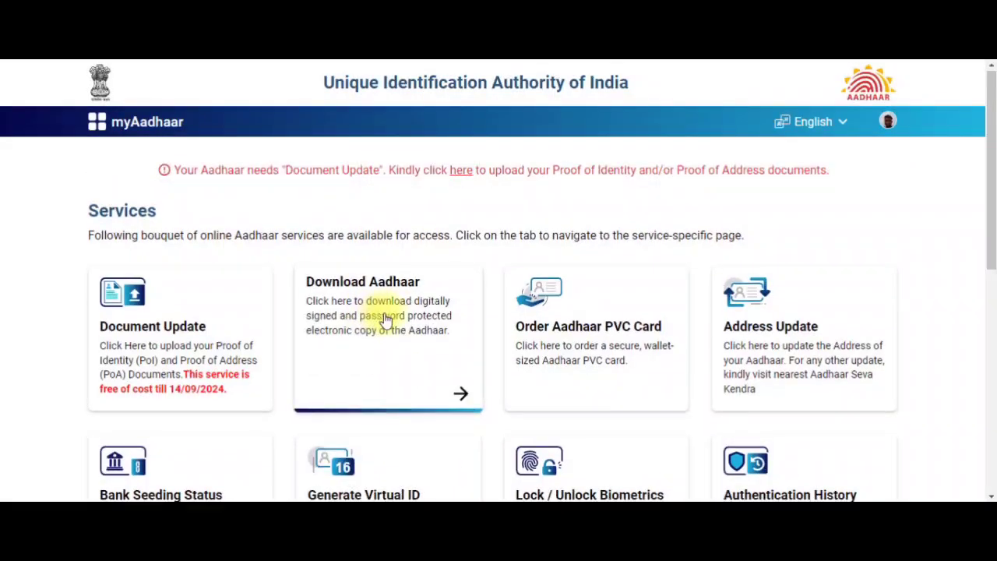
- Expand the Document Update entry under Requests to confirm Verification Stage, then return to Services
scroll(366, 319, "down", 5)
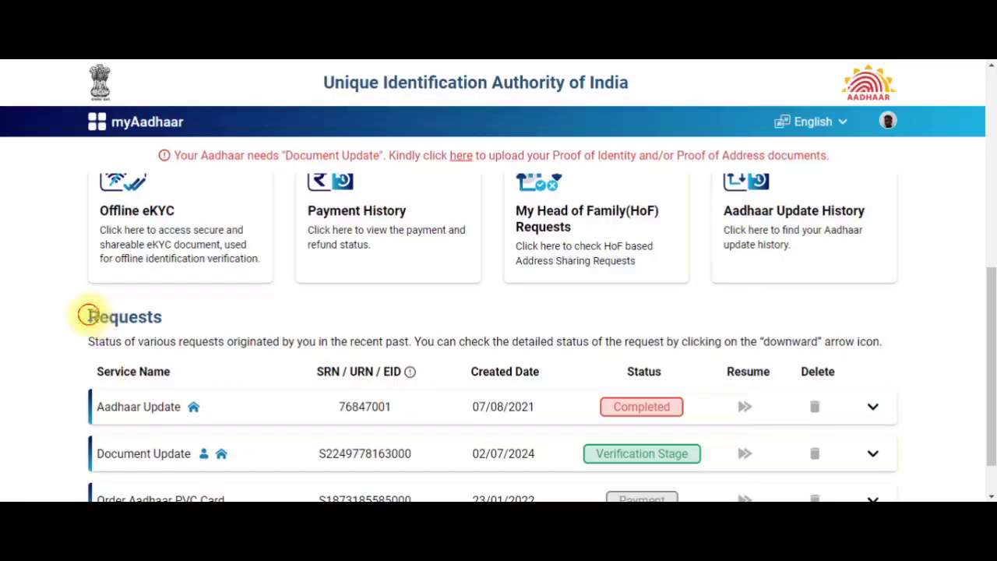
left_click_drag(84, 314, 245, 318)
scroll(265, 312, "down", 1)
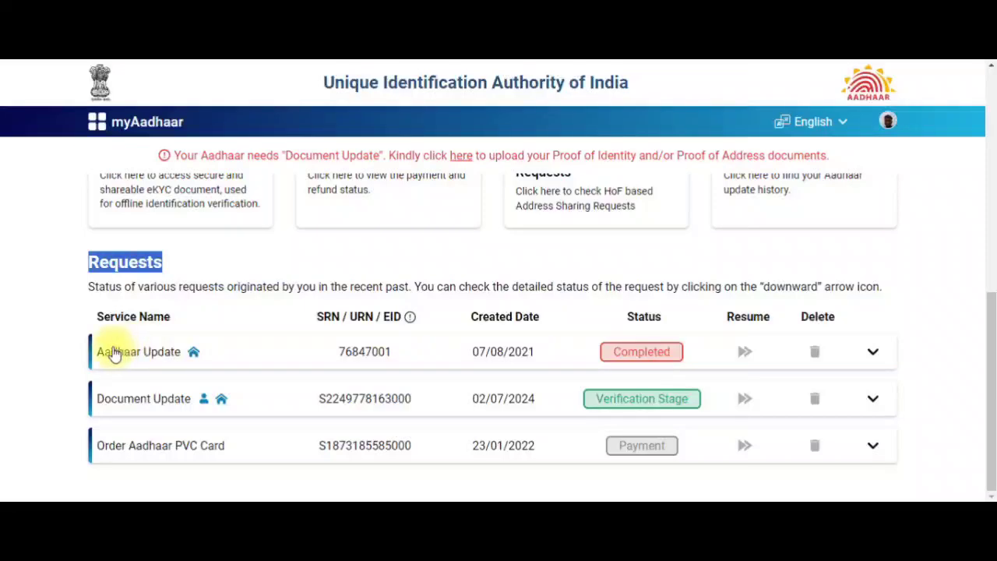
left_click(5, 472)
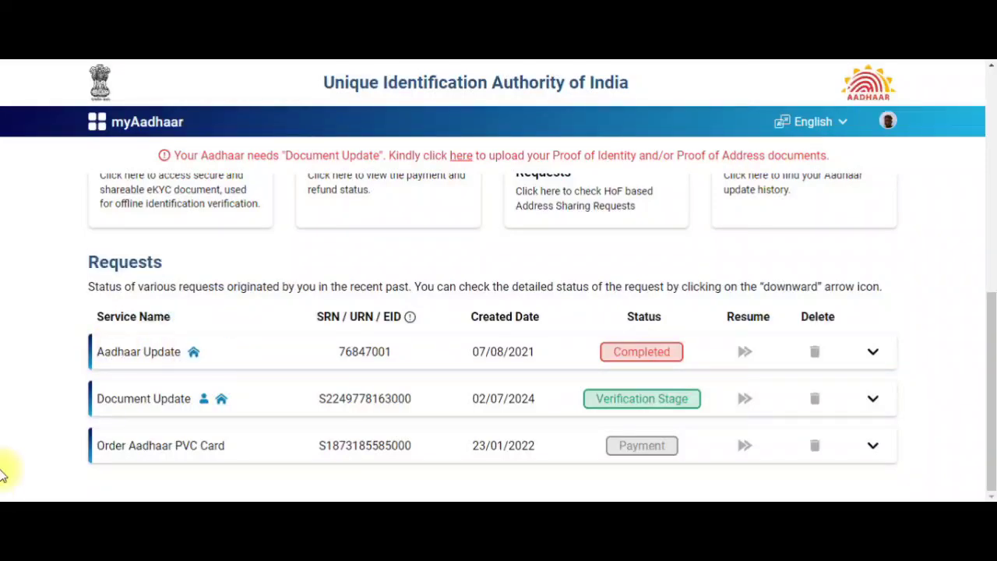
left_click_drag(91, 400, 238, 409)
left_click(237, 409)
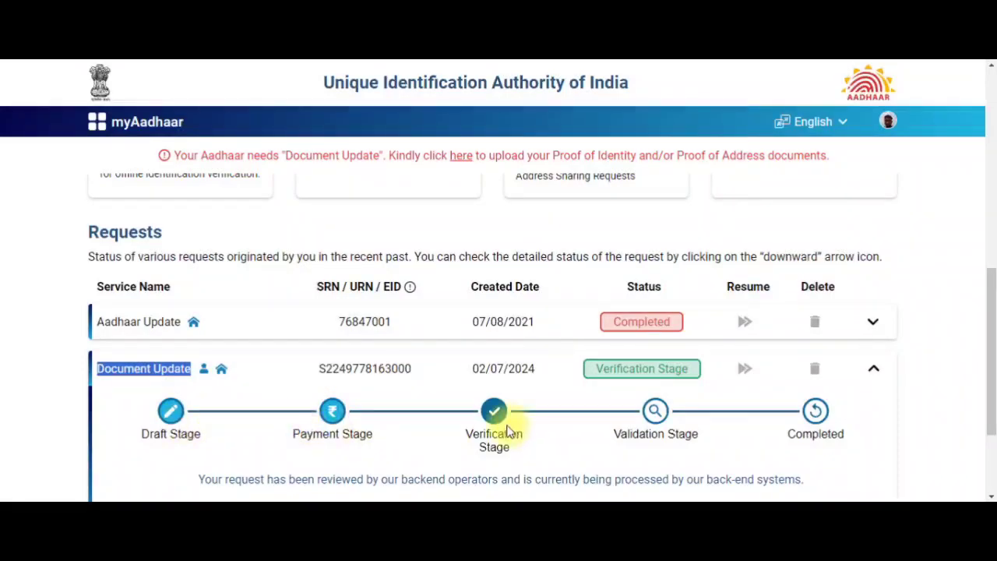
scroll(507, 431, "down", 1)
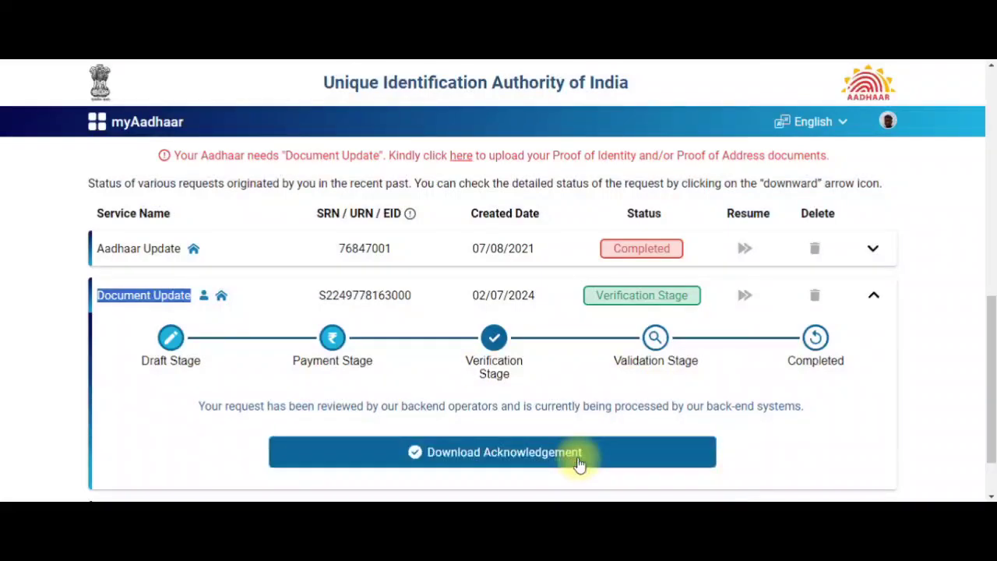
left_click(876, 84)
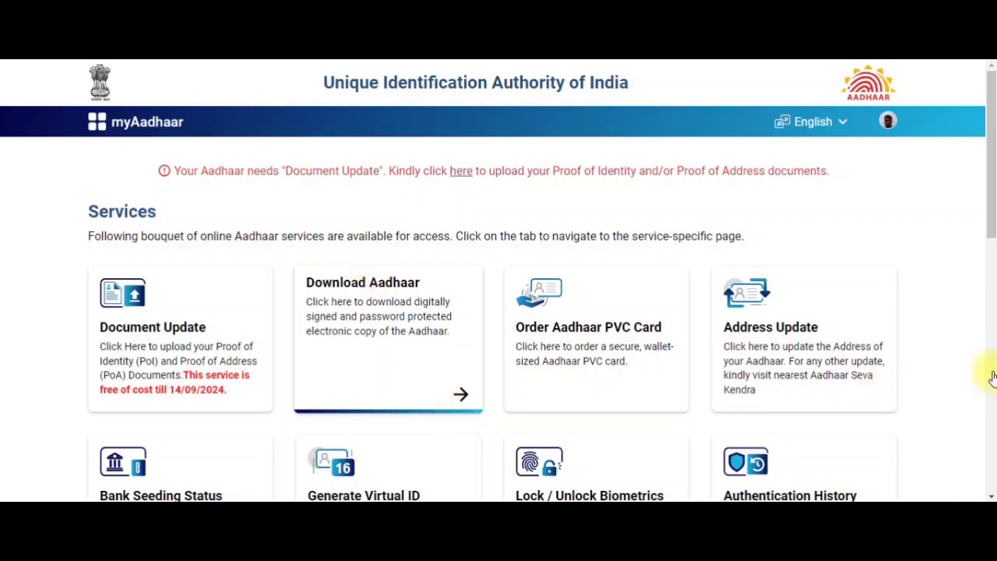
scroll(771, 282, "down", 1)
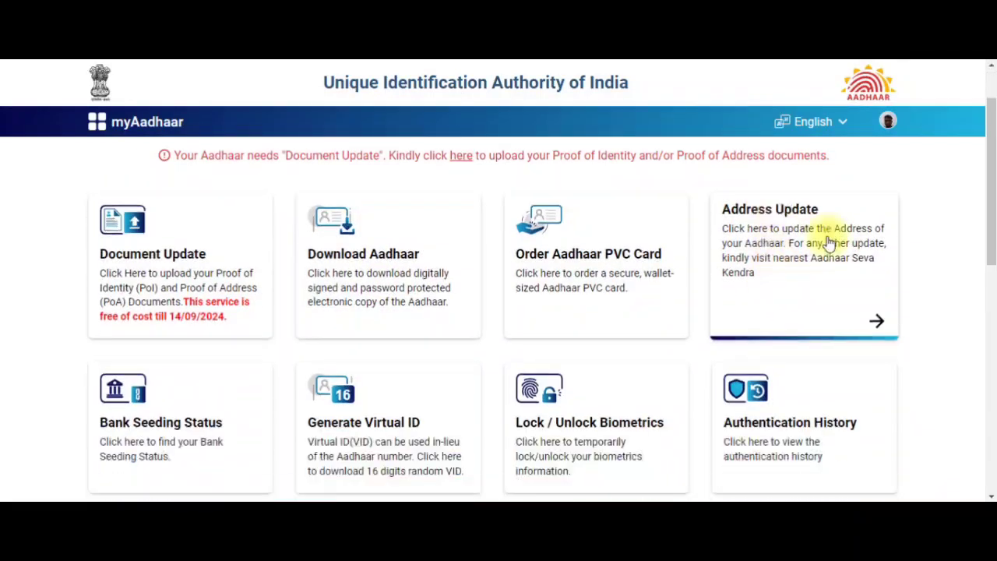